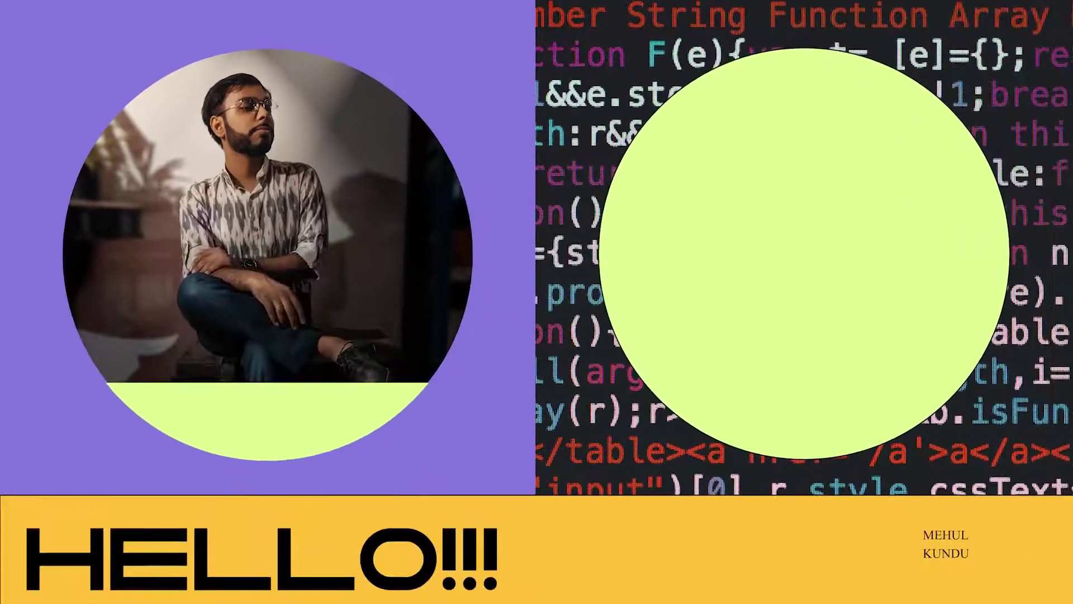
scroll(581, 232, down, 5)
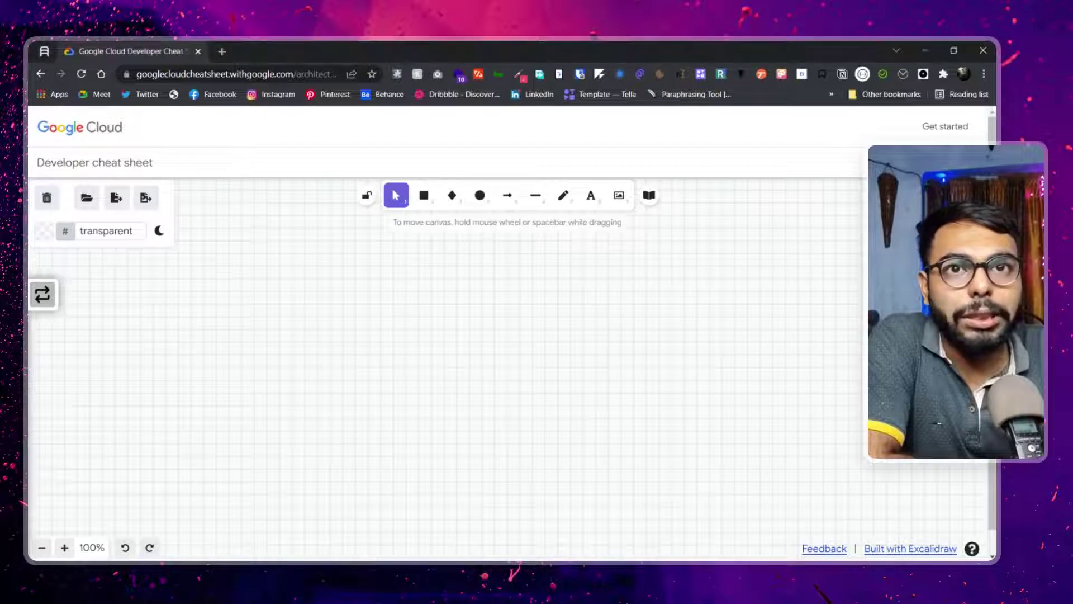
key(alt+d)
key(alt+Return)
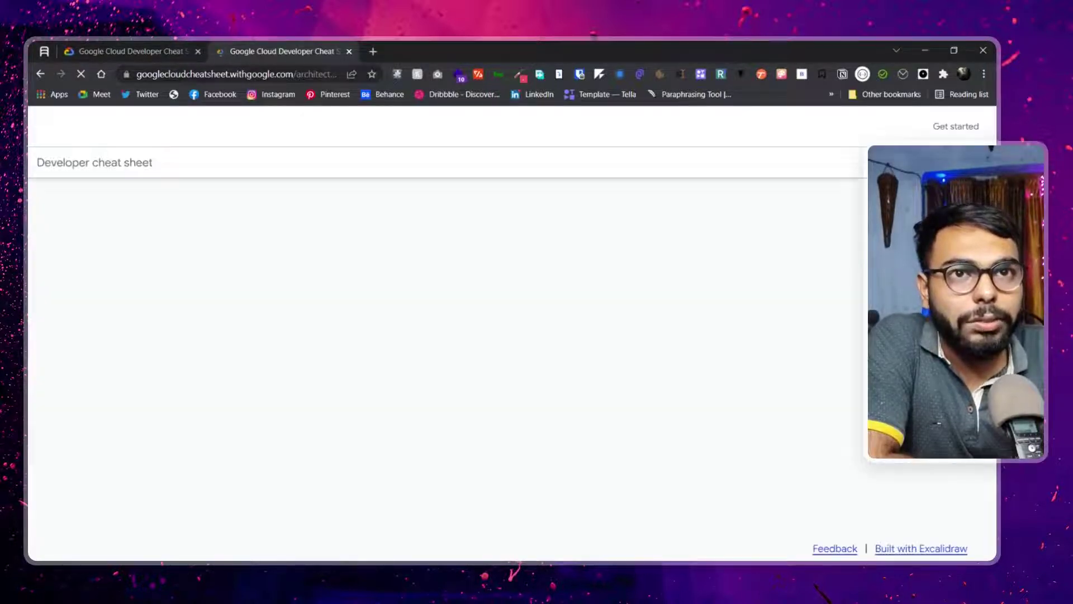
click(331, 74)
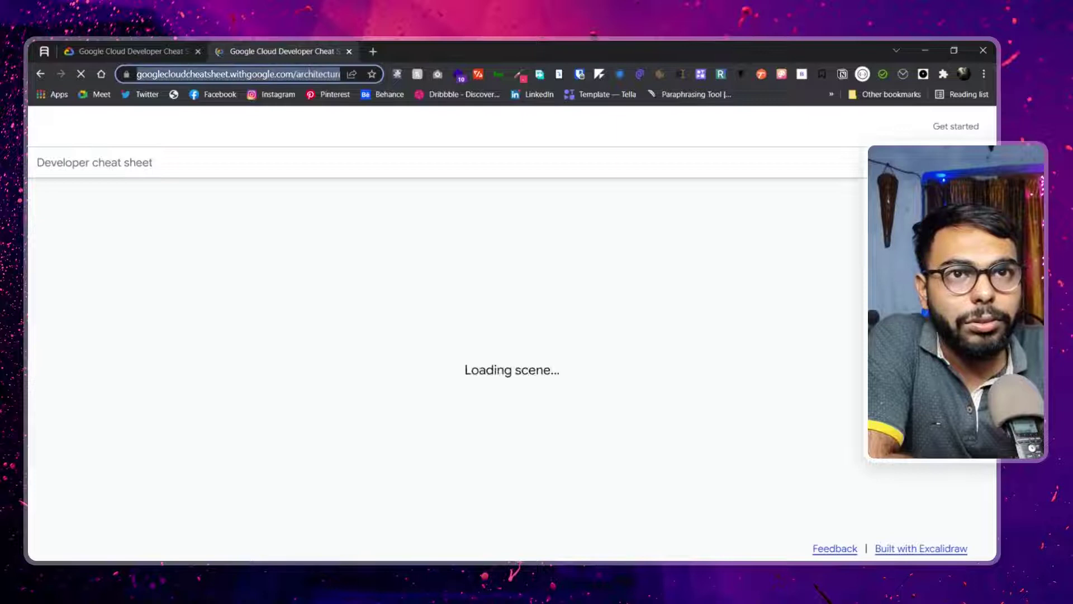
click(331, 74)
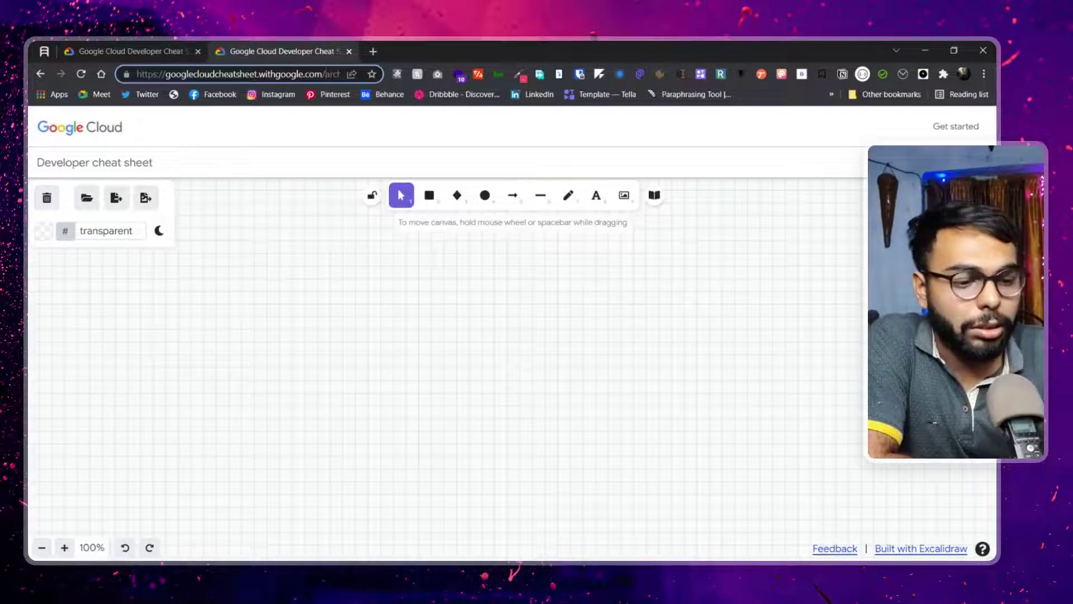
double_click(331, 74)
key(BackSpace)
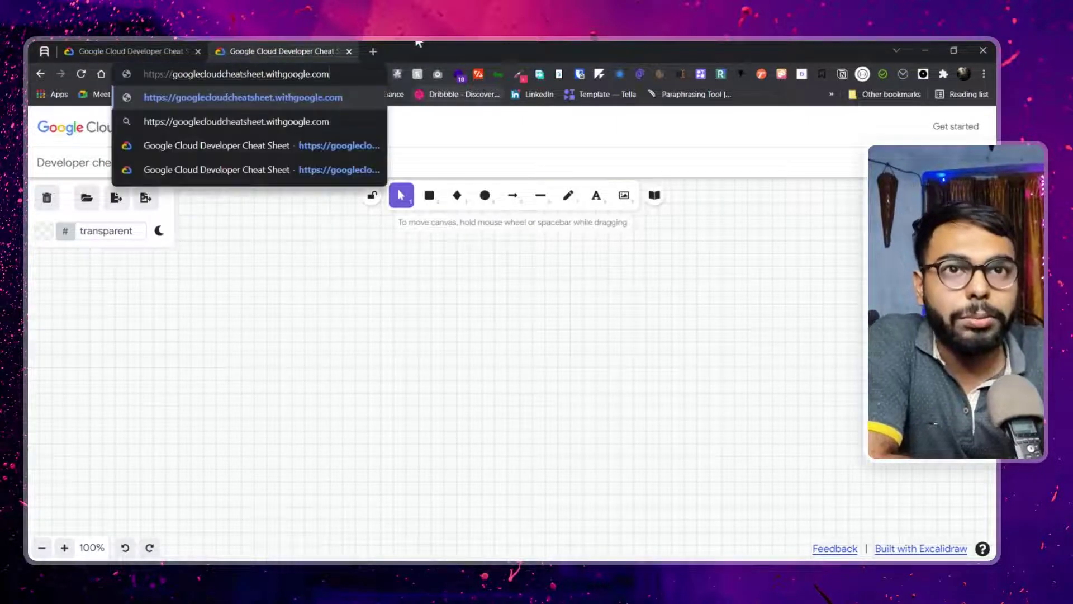
key(Return)
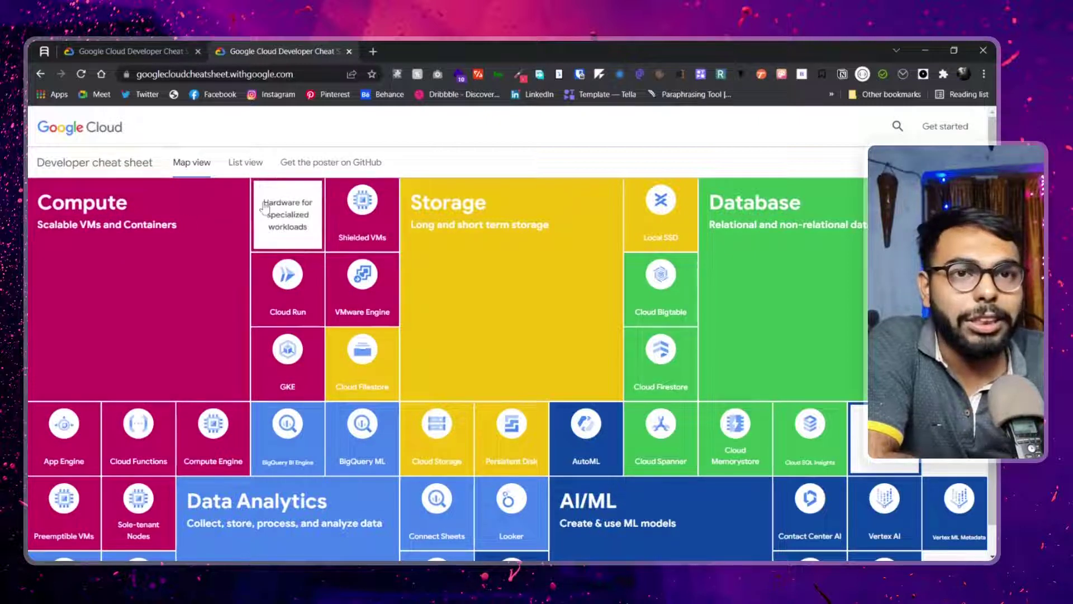
Examine the product tiles in the cheat sheet's Map view, including the short descriptions of the Compute products
mouse_move(355, 208)
mouse_move(329, 285)
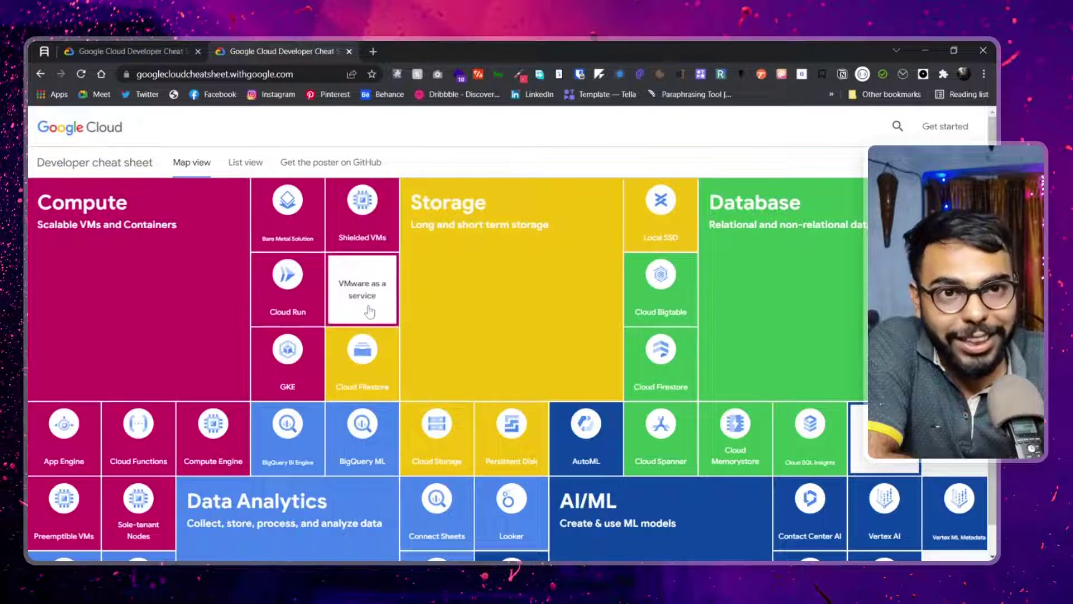
mouse_move(242, 384)
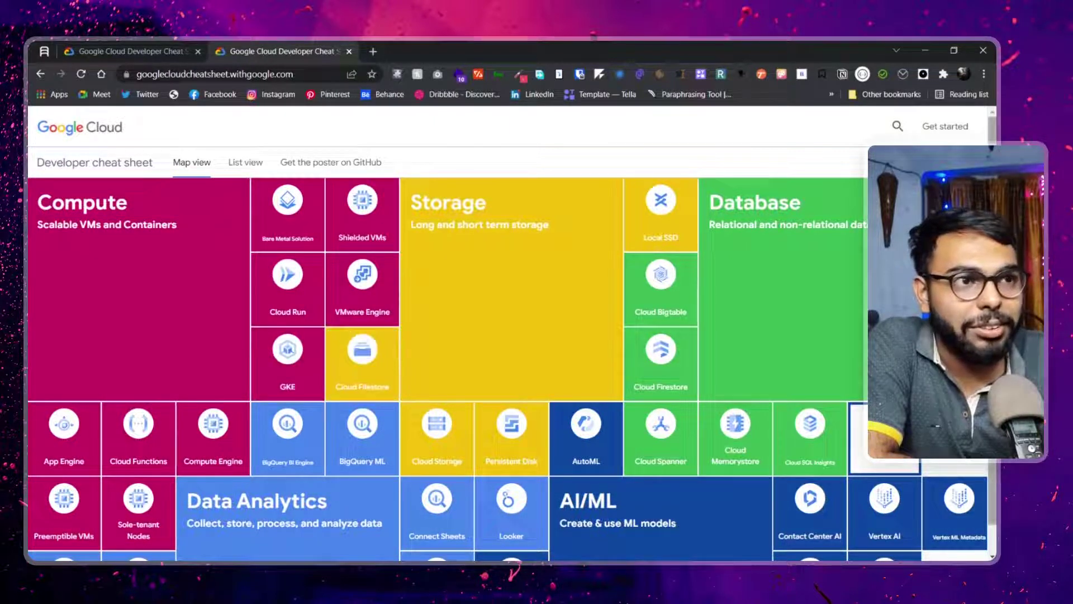
scroll(512, 333, down, 1)
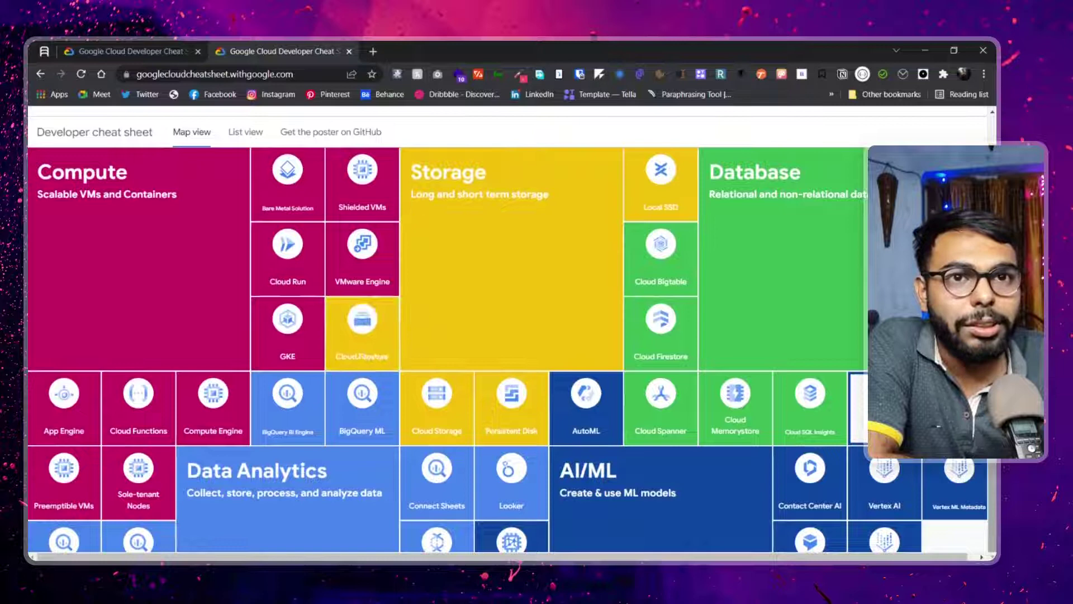
scroll(112, 131, up, 1)
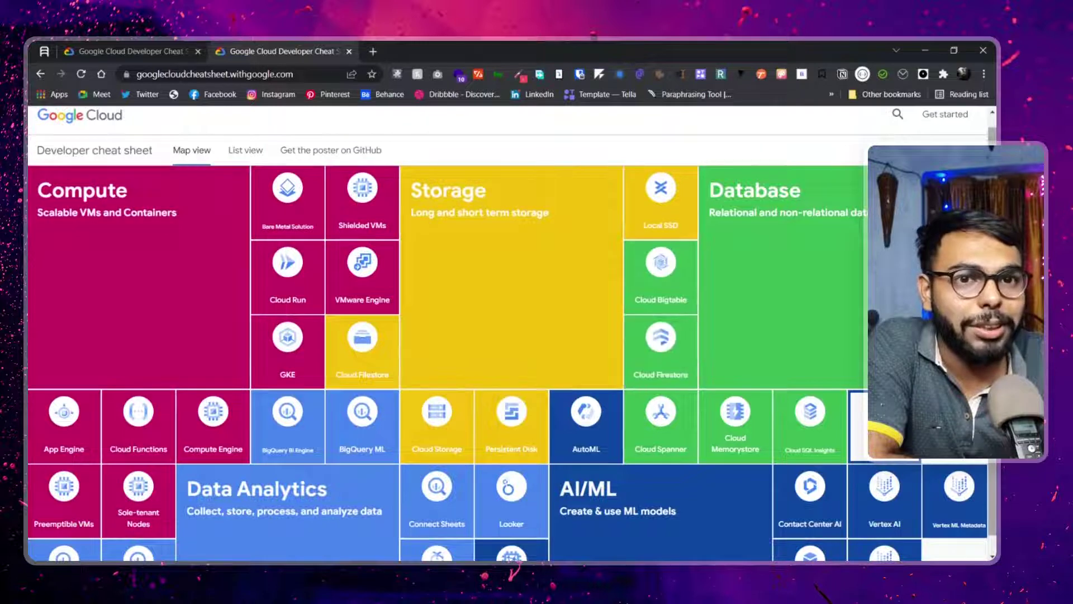
scroll(710, 311, down, 1)
scroll(513, 335, up, 1)
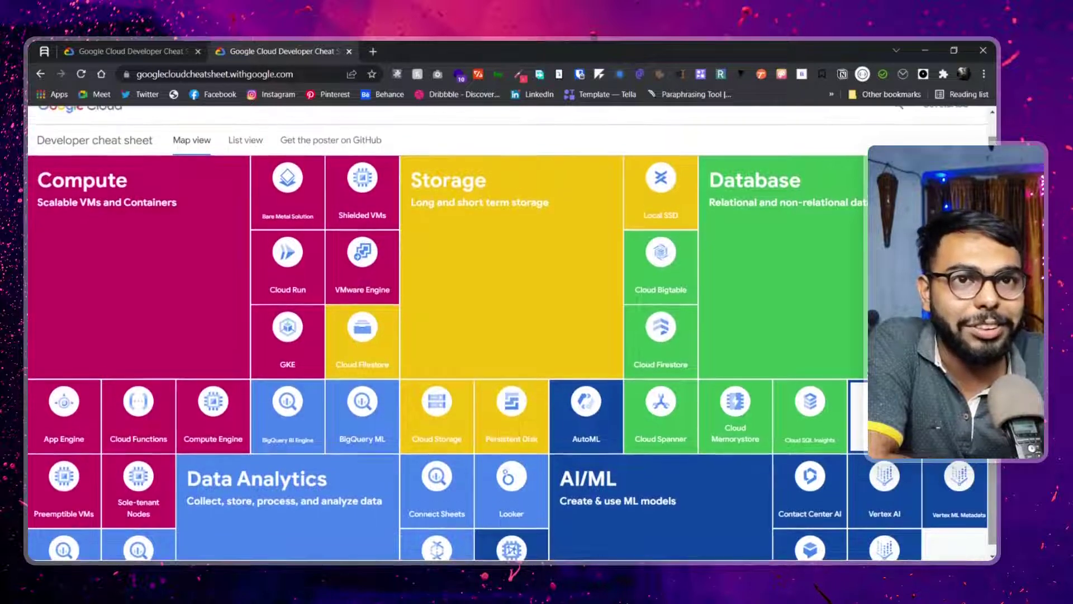
scroll(513, 335, down, 1)
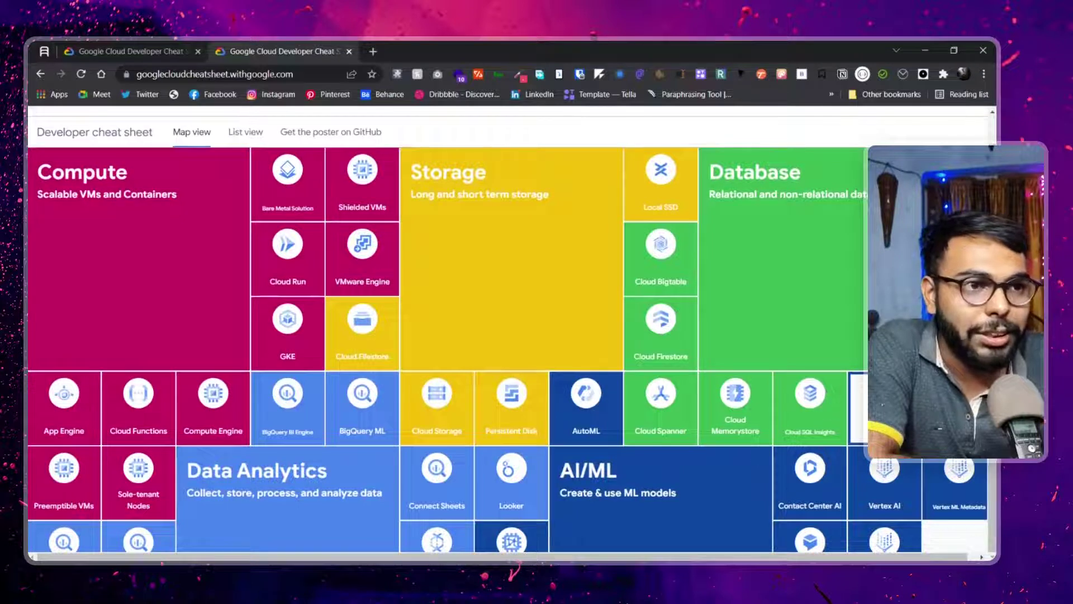
scroll(507, 349, right, 1)
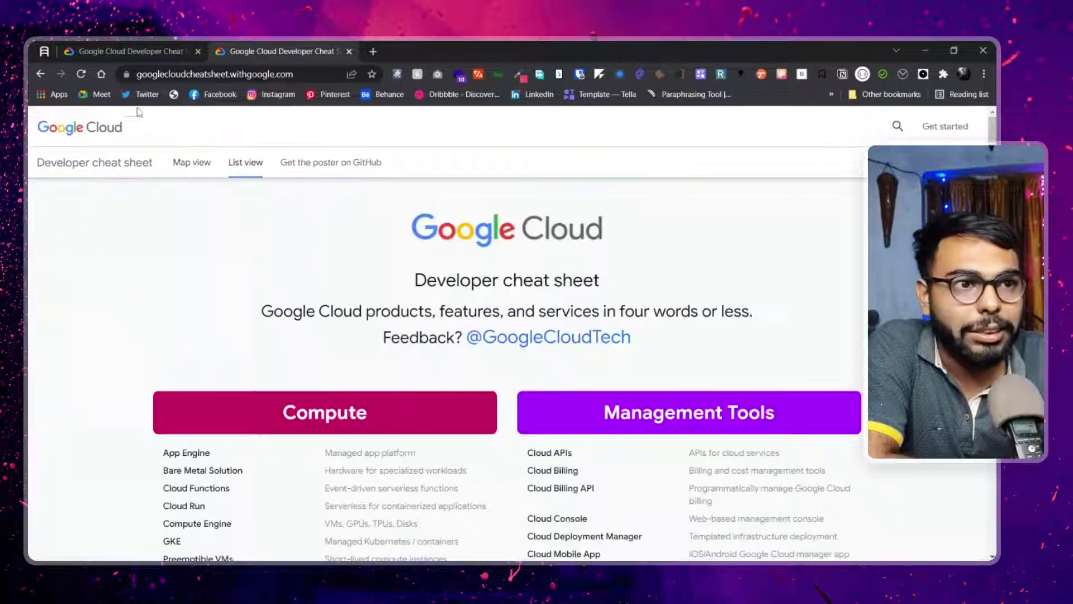
Look through the product categories in the cheat sheet's List view and return to the Map view
click(246, 132)
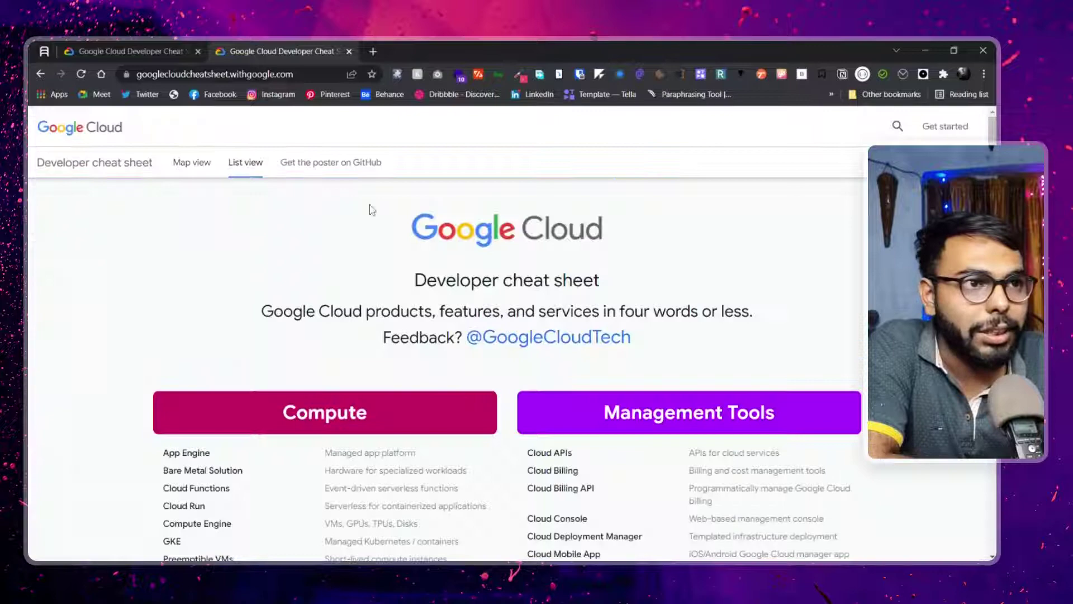
scroll(506, 336, down, 20)
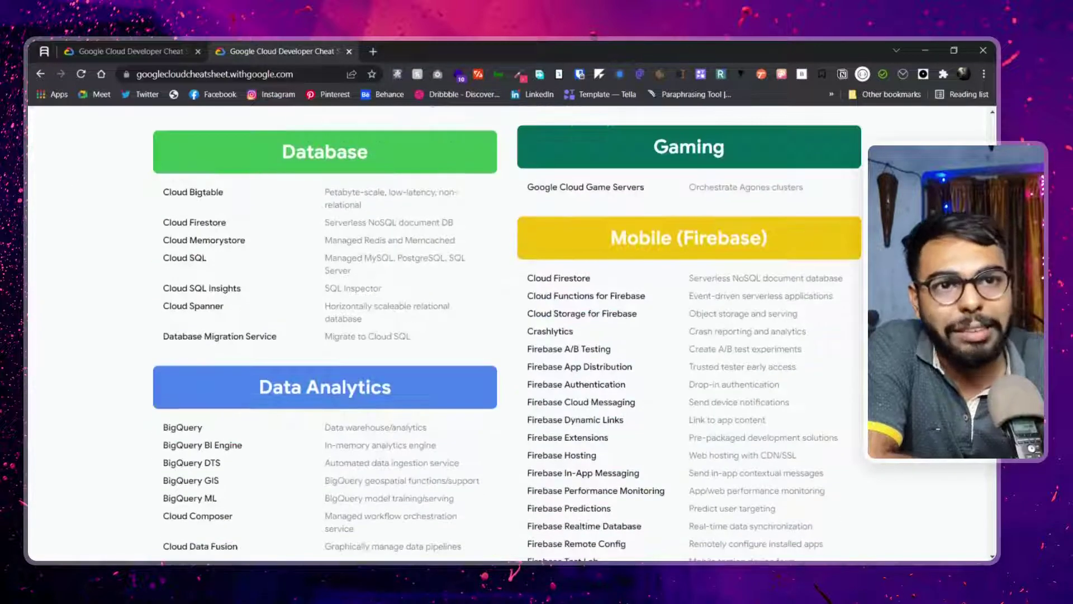
scroll(506, 335, down, 12)
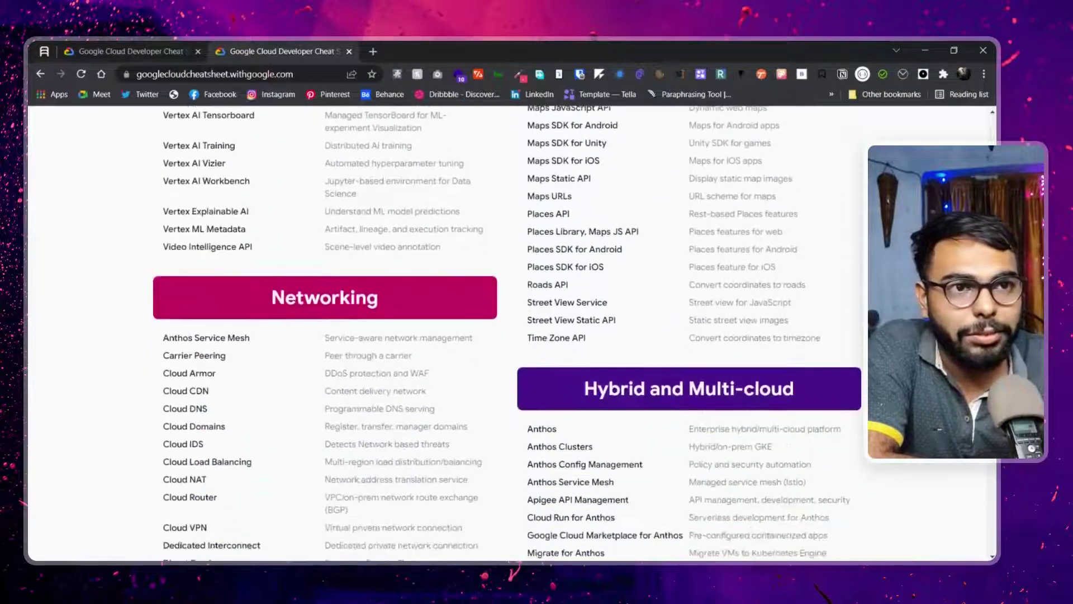
scroll(506, 335, down, 15)
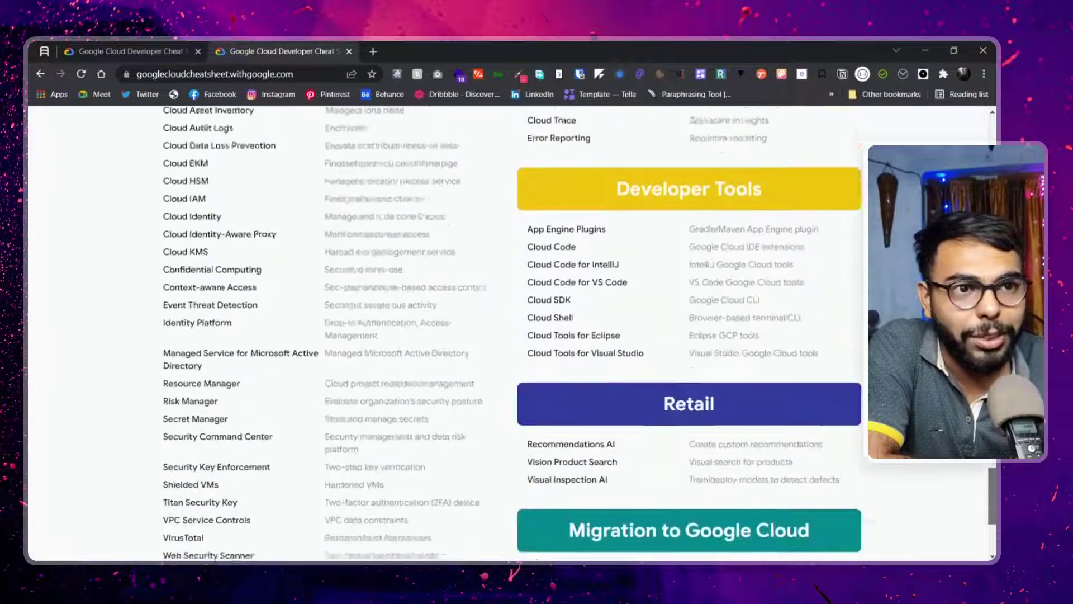
scroll(506, 335, up, 20)
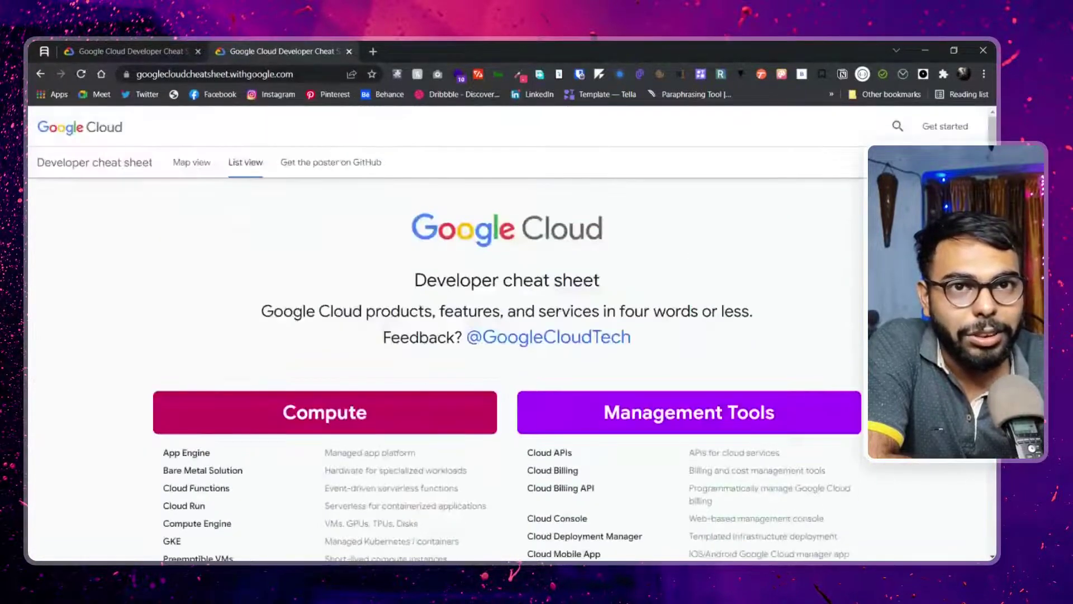
click(98, 136)
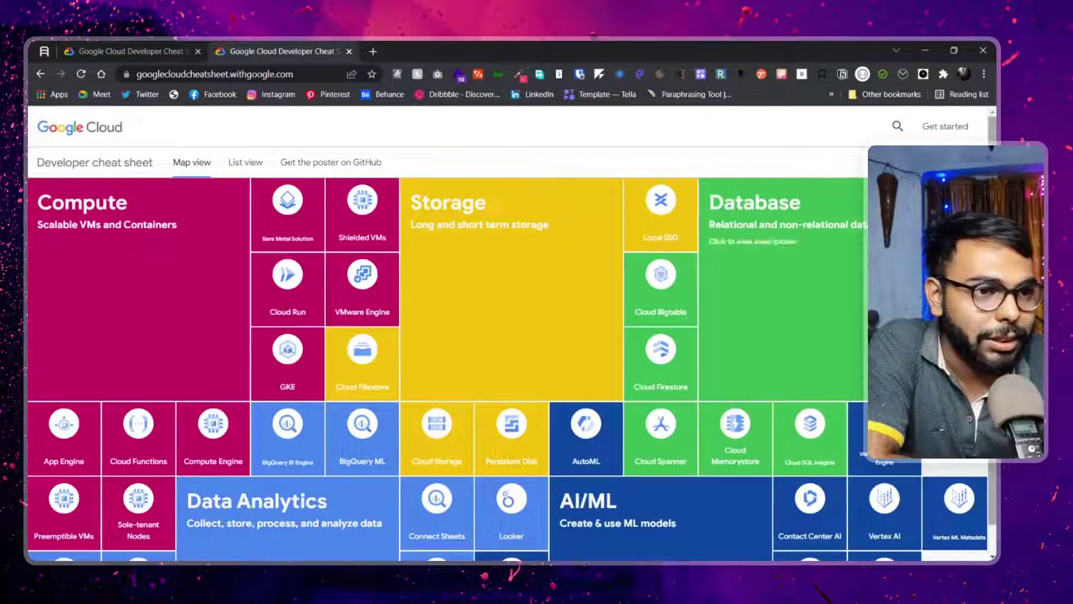
scroll(511, 334, down, 1)
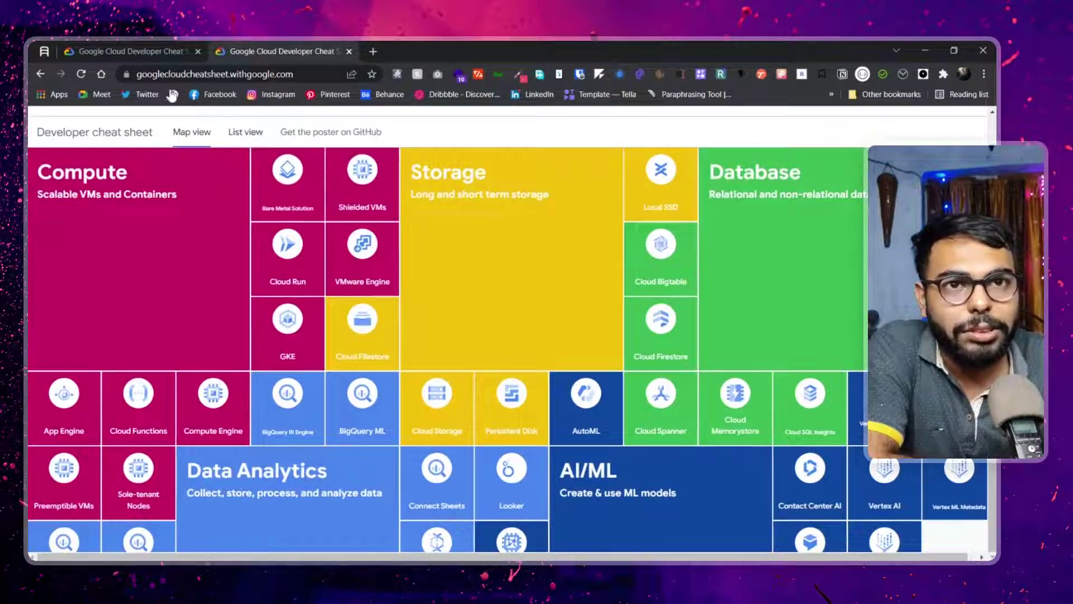
Reopen the List view and read through the product categories and their descriptions, from Compute and Management Tools to Networking and Hybrid and Multi-cloud
click(245, 132)
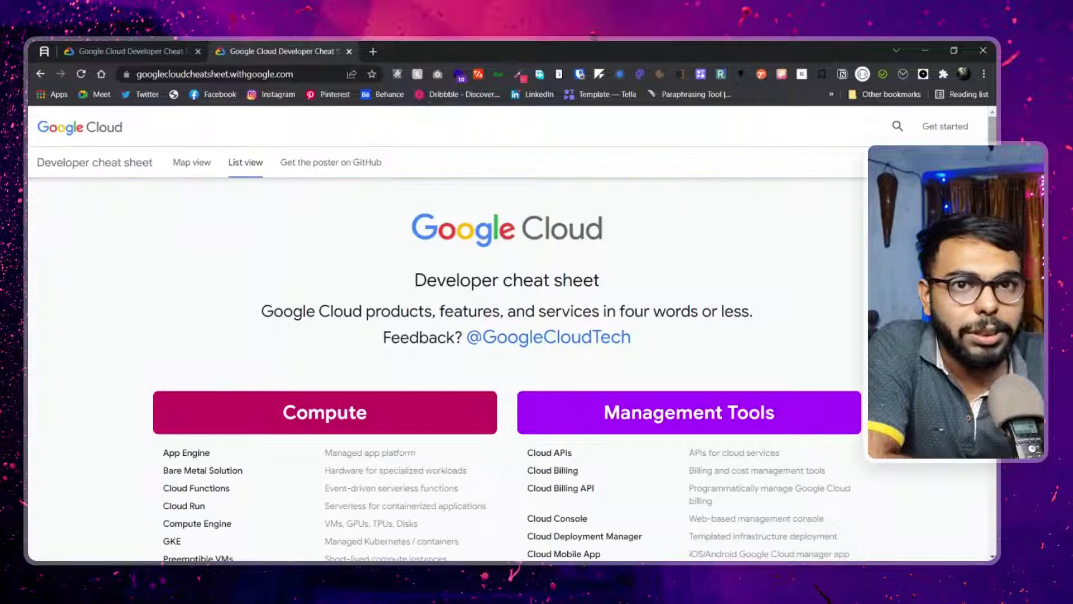
drag(993, 162, 993, 191)
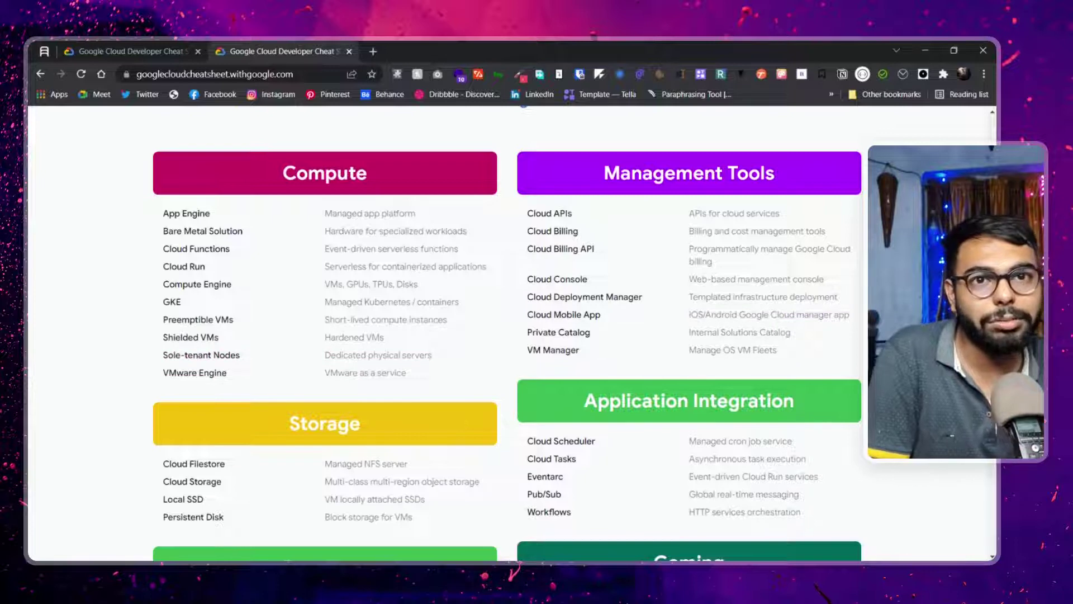
scroll(511, 332, down, 2)
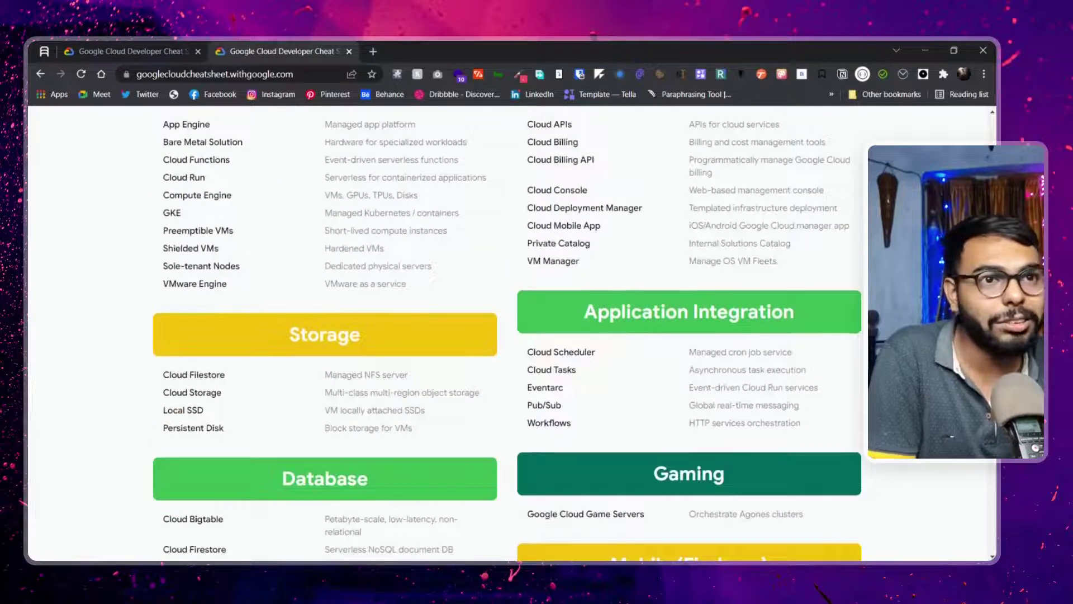
scroll(512, 333, up, 2)
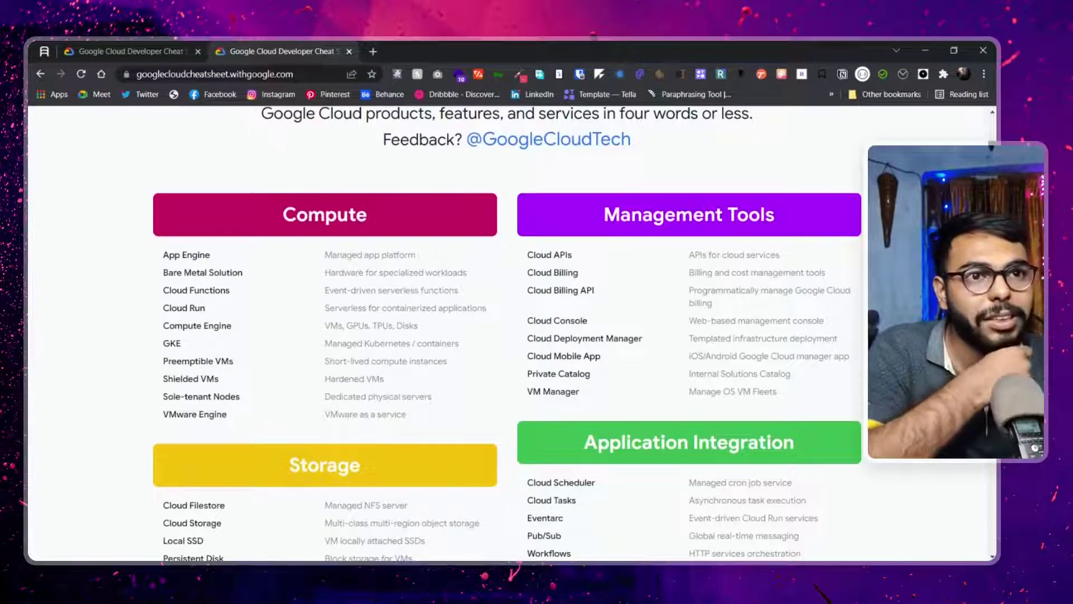
scroll(511, 332, down, 10)
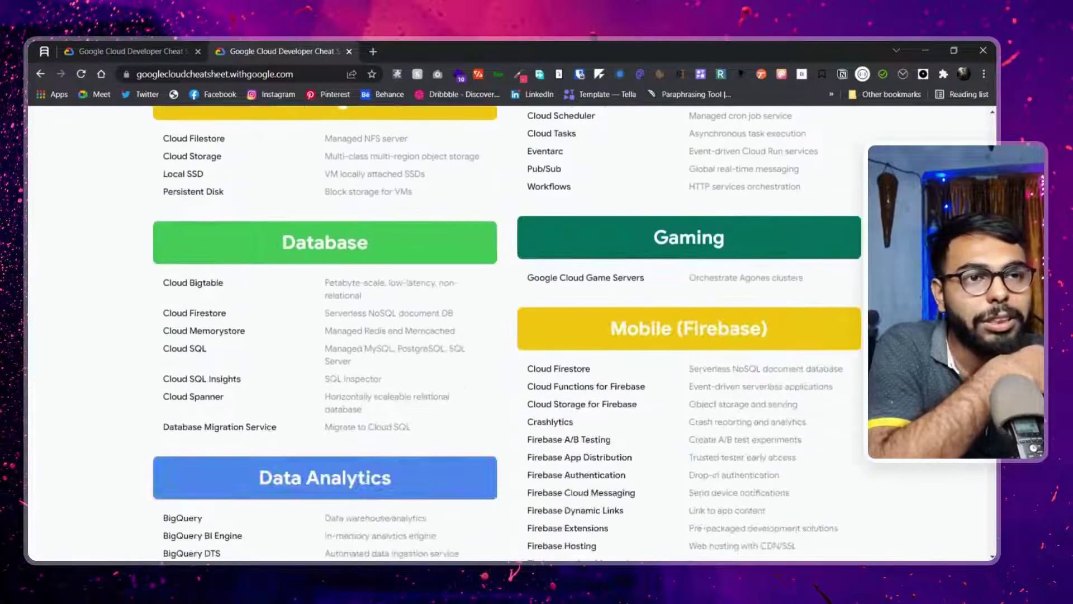
scroll(511, 333, up, 6)
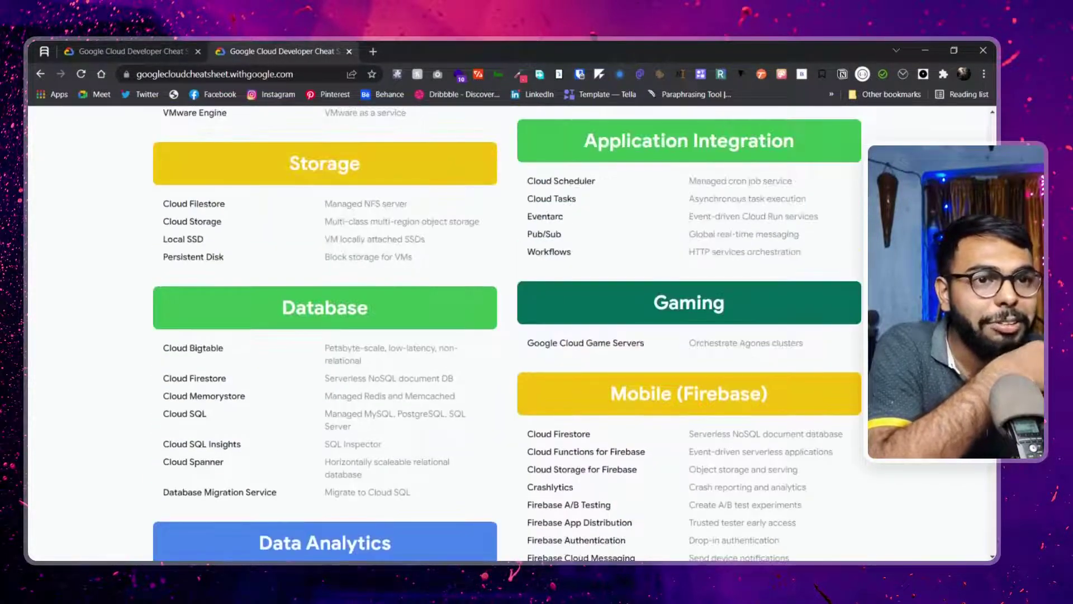
scroll(512, 333, down, 4)
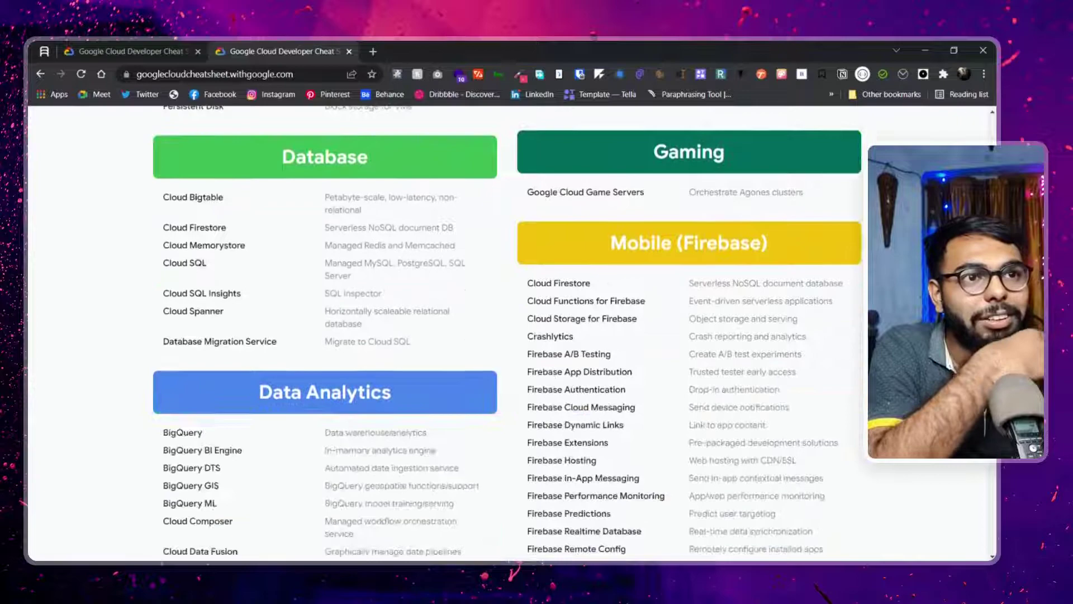
scroll(512, 333, down, 20)
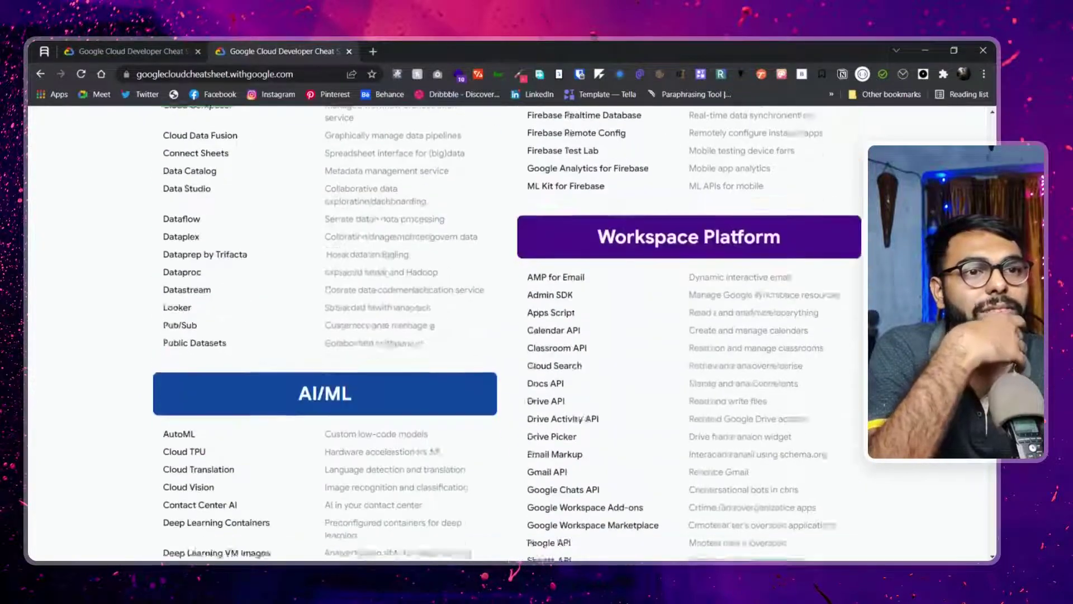
scroll(511, 333, down, 9)
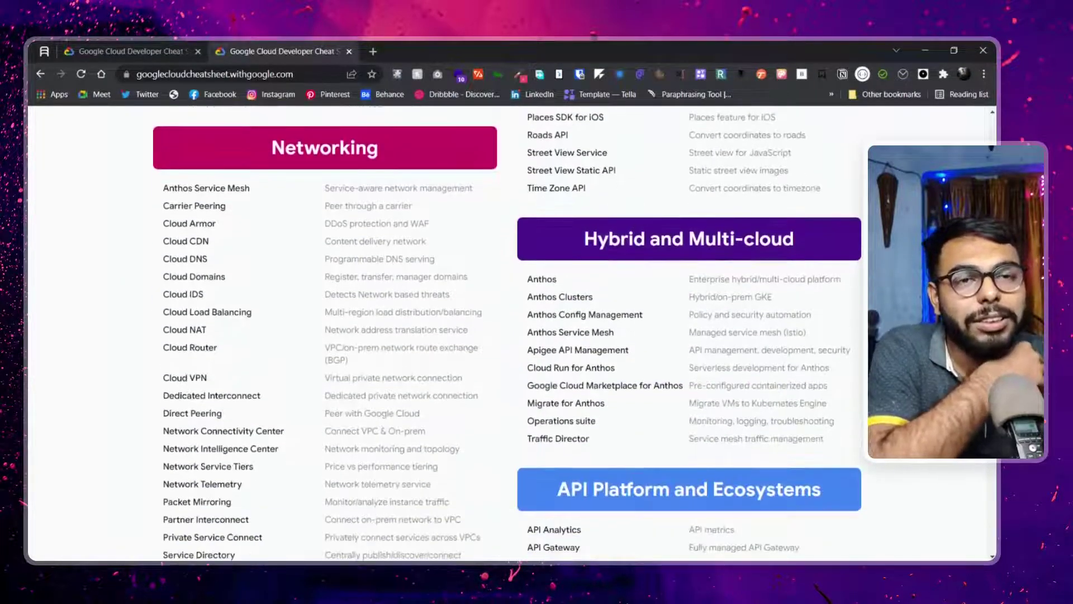
scroll(511, 333, up, 9)
scroll(511, 333, up, 1)
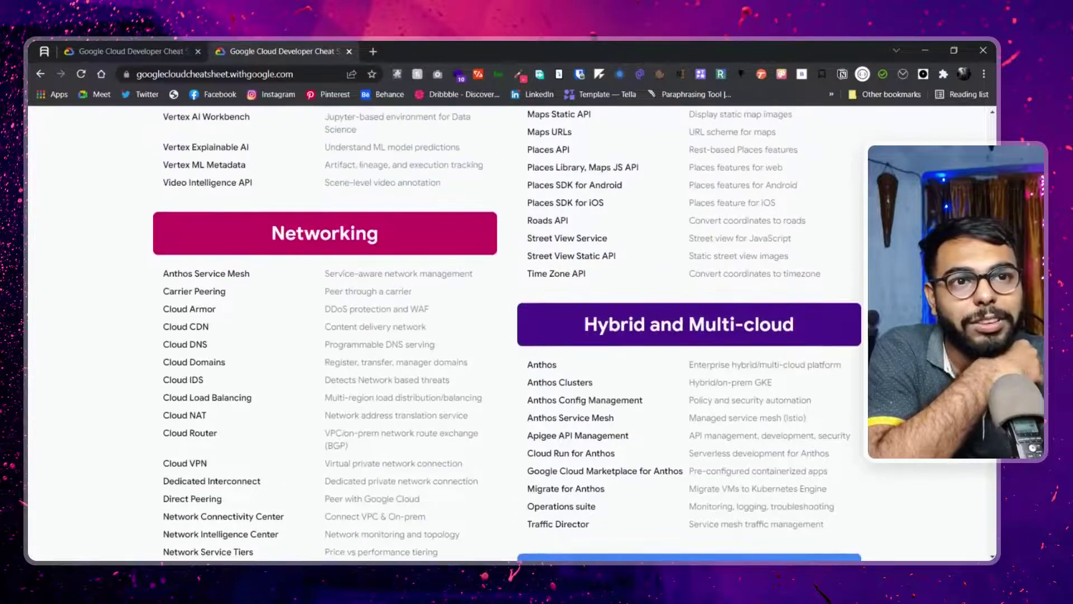
scroll(512, 333, down, 20)
scroll(511, 332, up, 20)
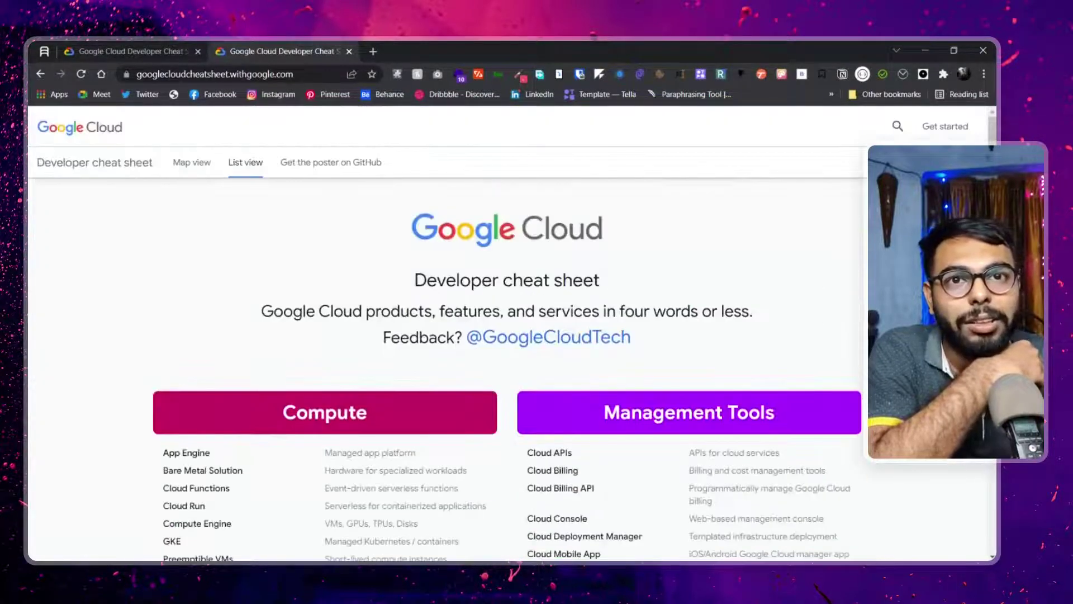
View the blank architecture canvas in the other tab and return from the Getting Started page to the cheat sheet's Map view
click(142, 52)
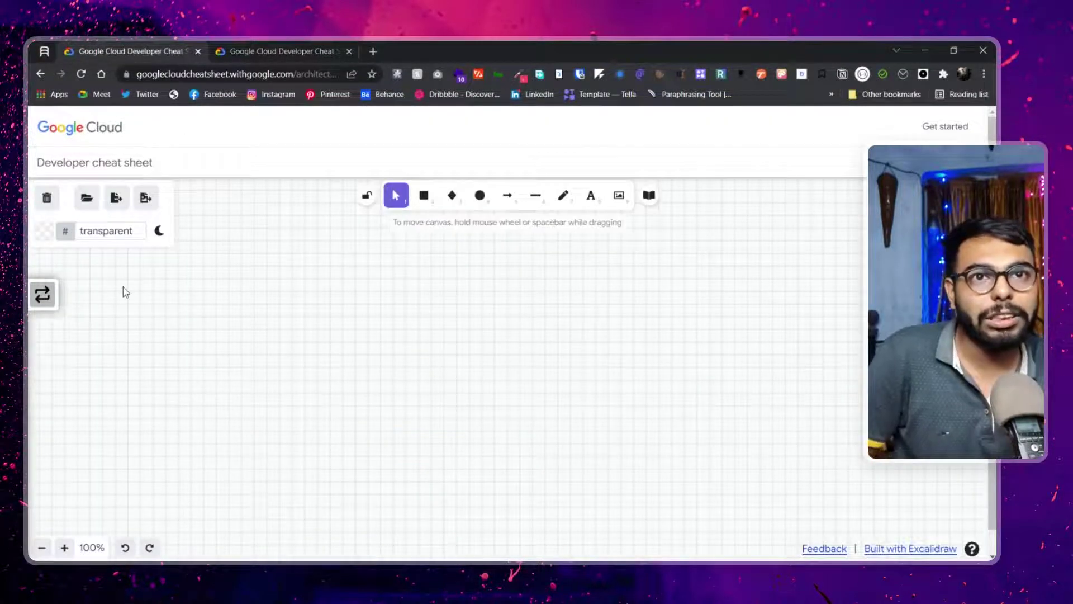
key(ctrl+Tab)
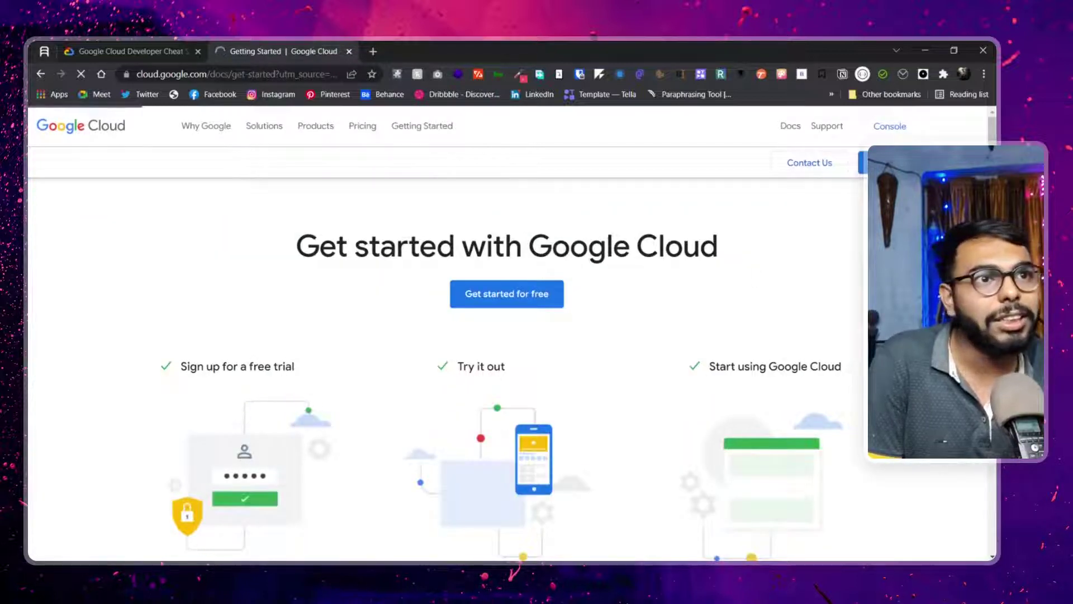
key(alt+Left)
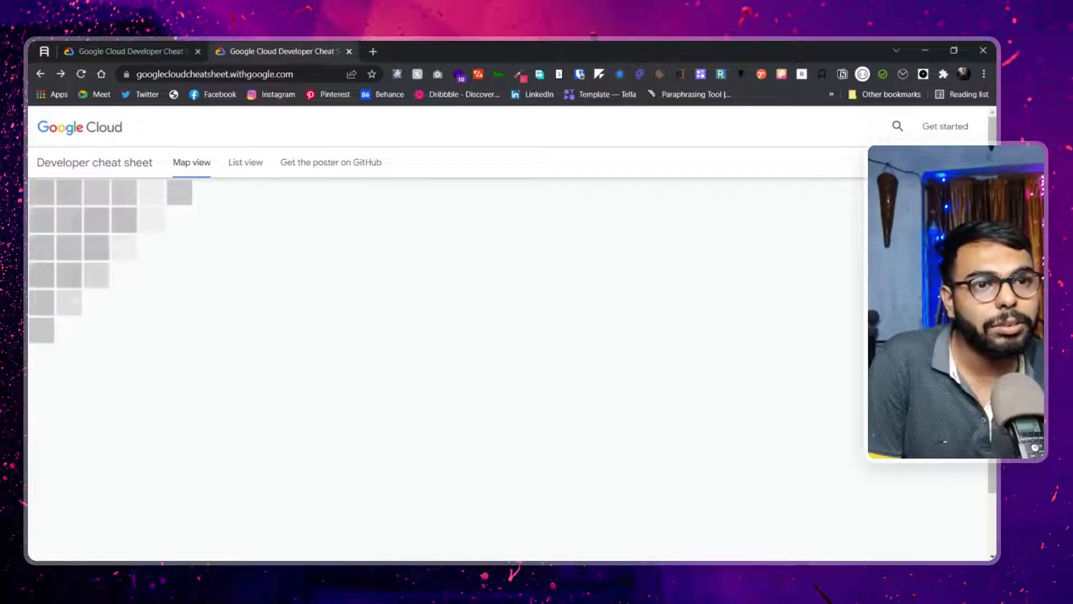
mouse_move(992, 313)
mouse_down()
mouse_move(992, 373)
mouse_move(992, 313)
mouse_up()
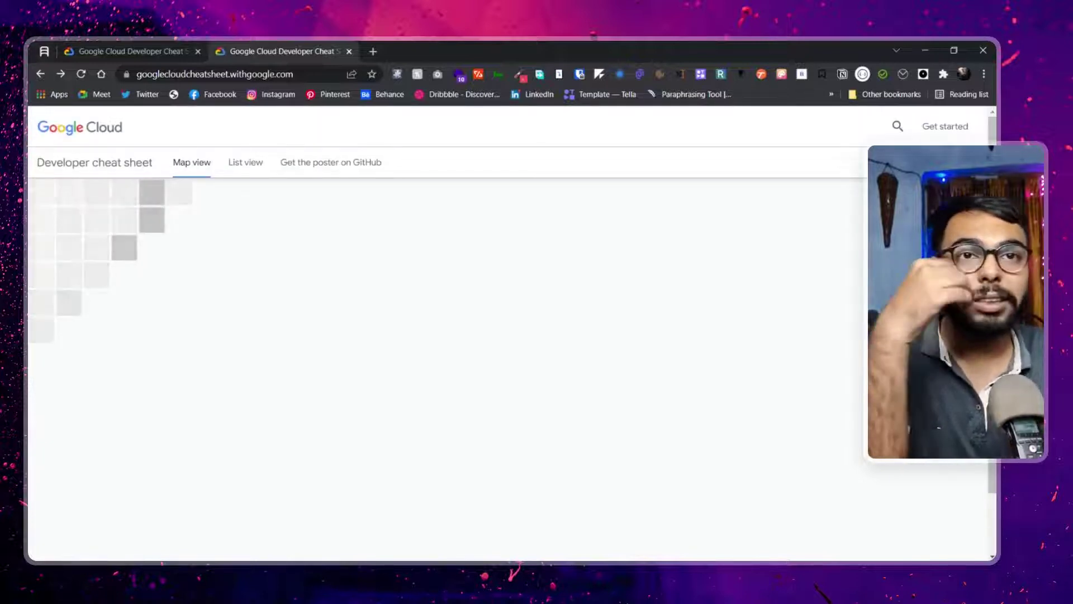
Return to the architecture canvas in the other tab and open its library of Google Cloud products
key(ctrl+Tab)
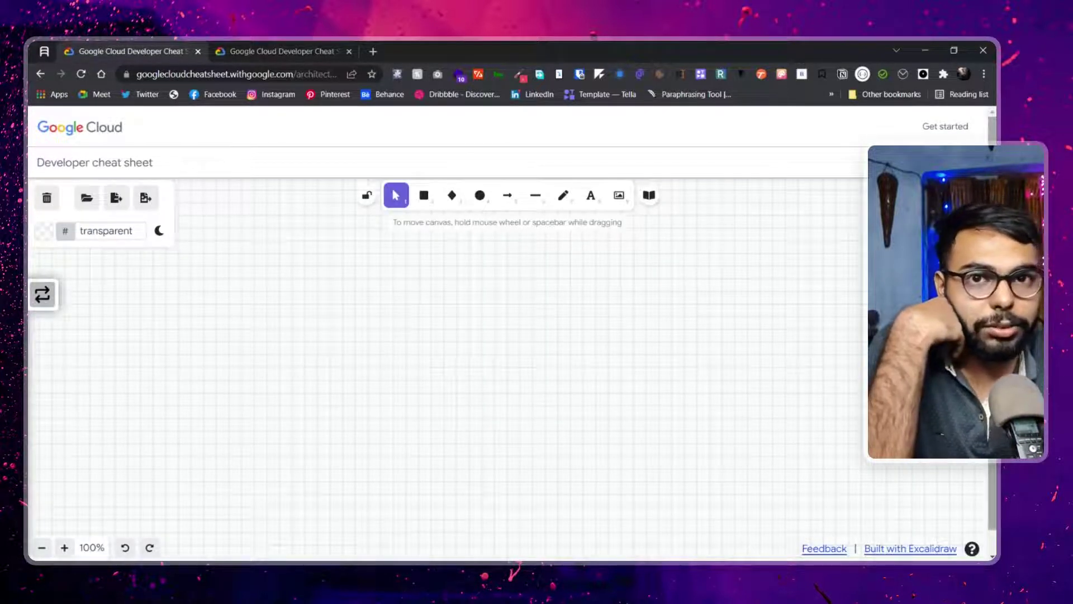
scroll(512, 334, down, 1)
scroll(512, 332, up, 1)
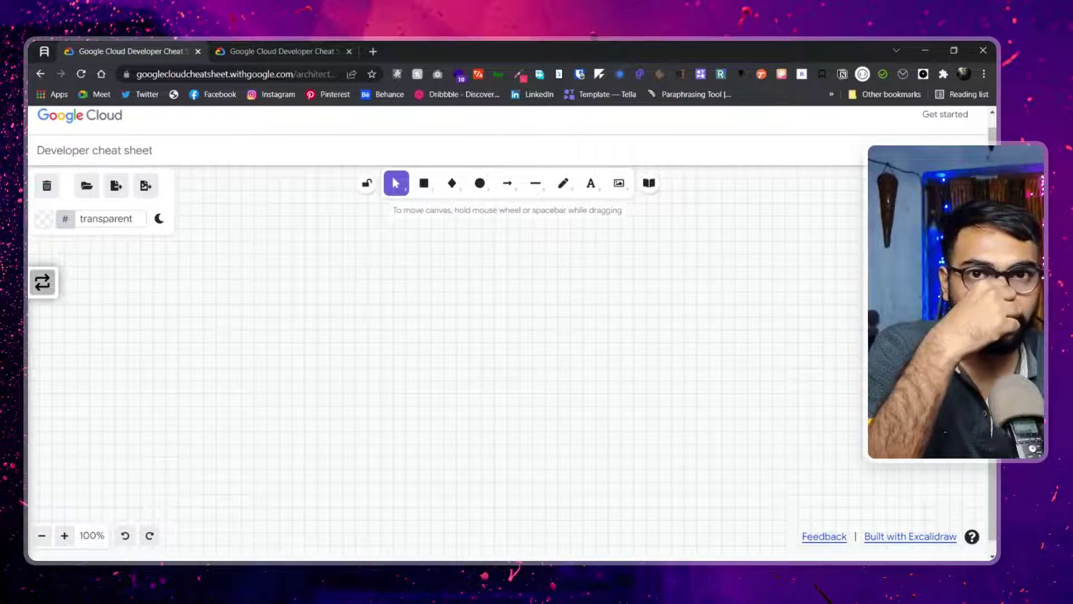
click(42, 282)
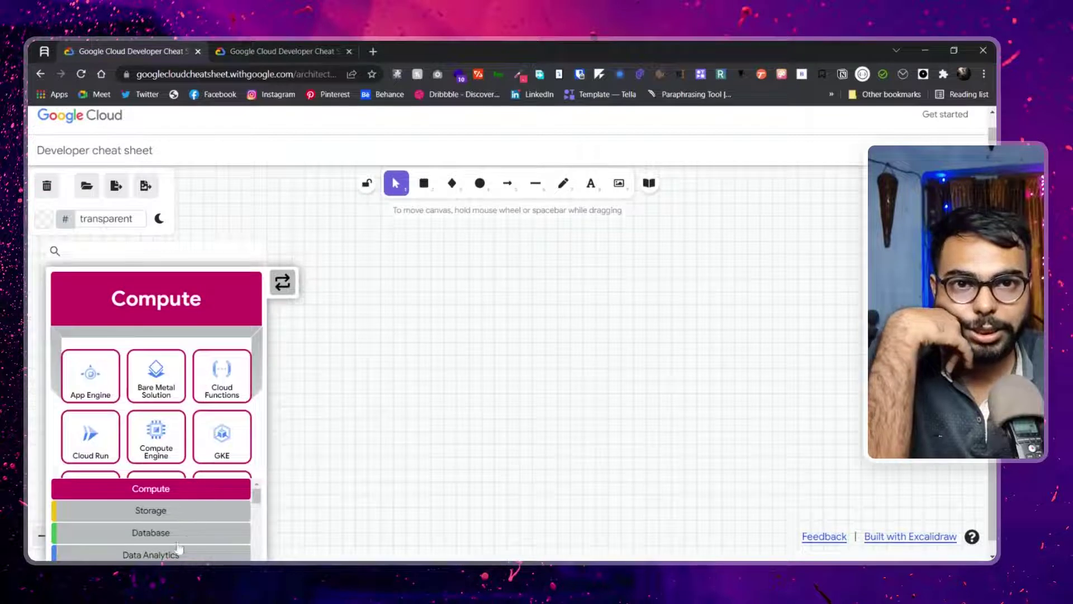
scroll(222, 380, down, 2)
scroll(221, 380, up, 2)
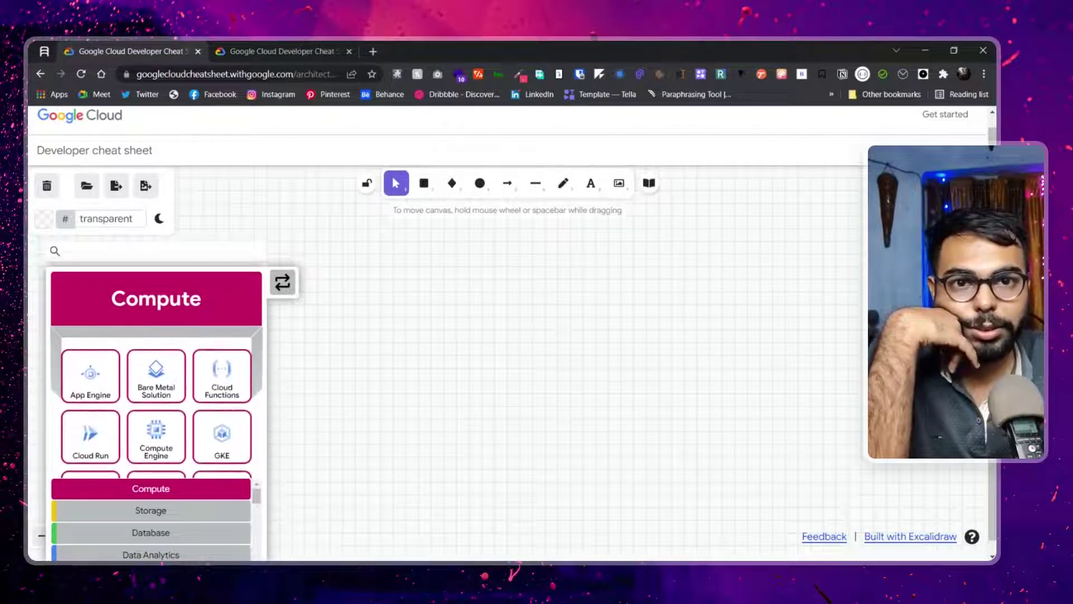
Place a Cloud Storage card from the Storage category on the architecture canvas
click(121, 511)
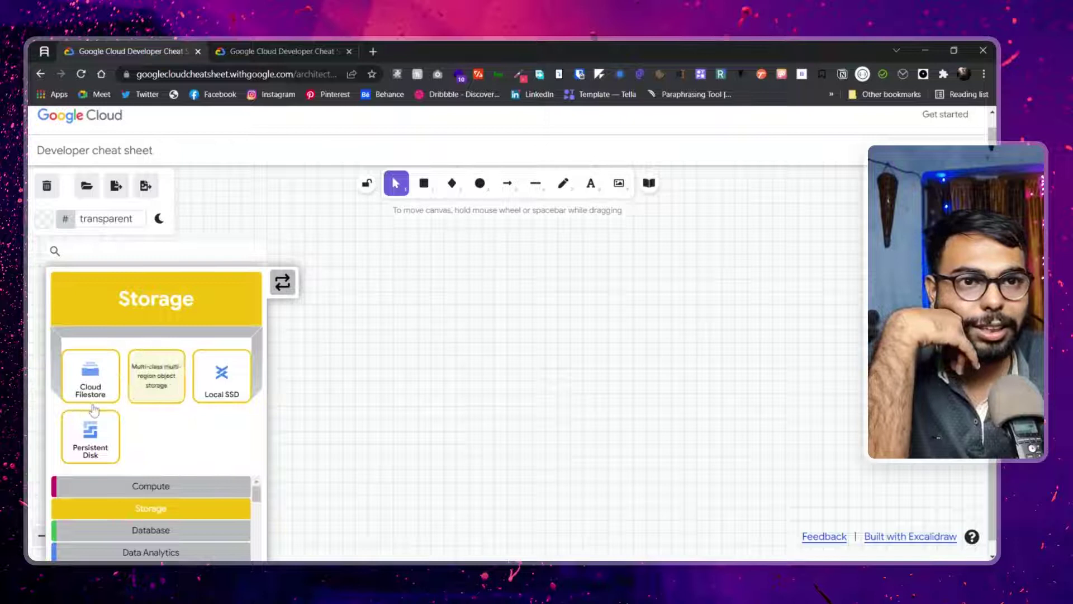
drag(155, 374, 450, 385)
click(475, 510)
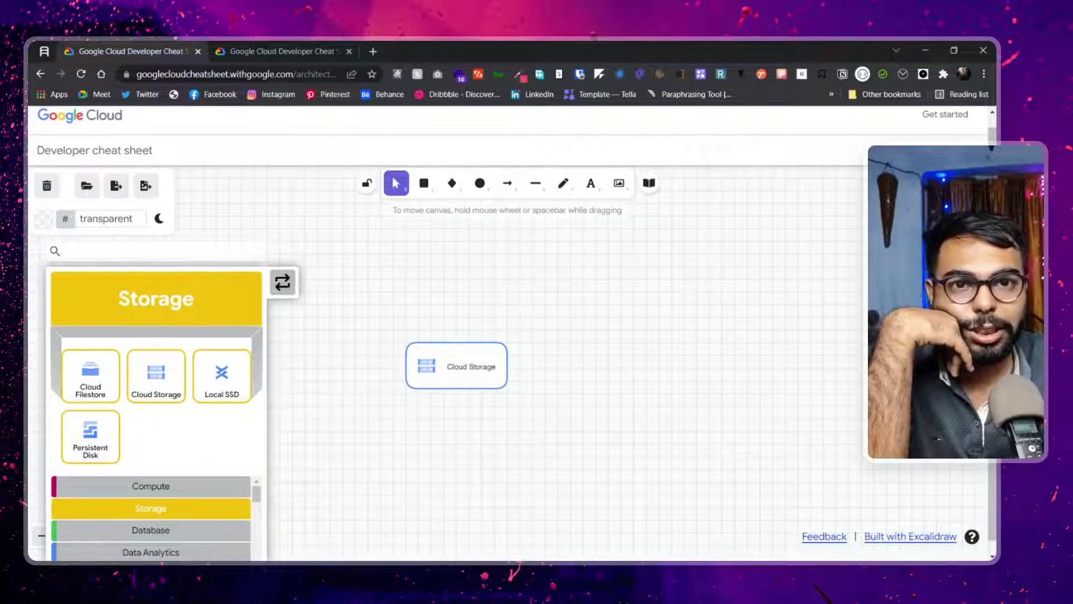
Add a Compute Engine card from the Compute category and arrange it level with the Cloud Storage card, to its left with a gap between them
click(85, 485)
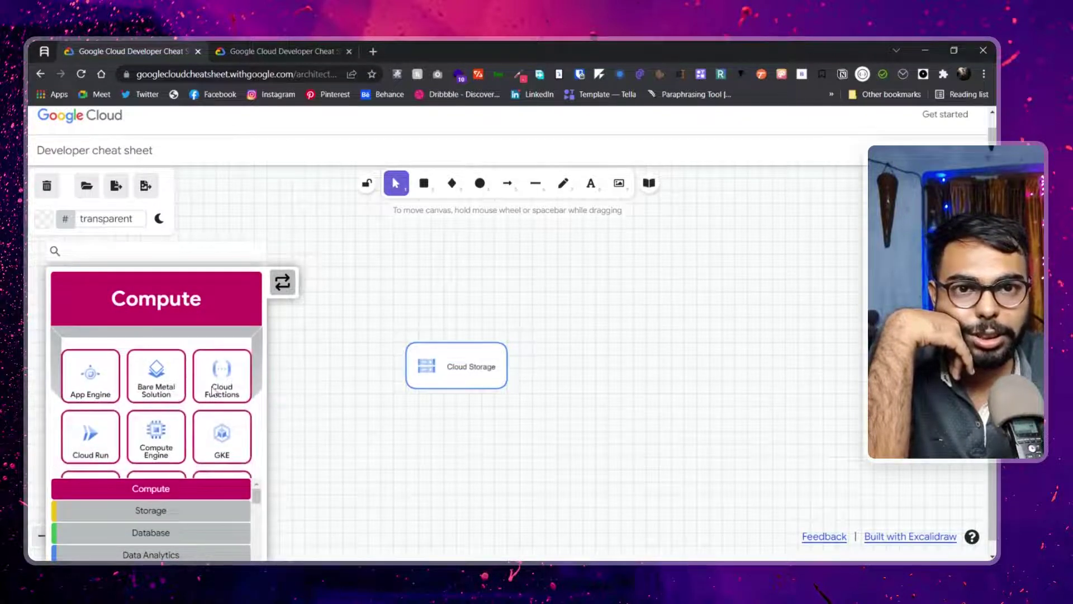
scroll(213, 392, down, 1)
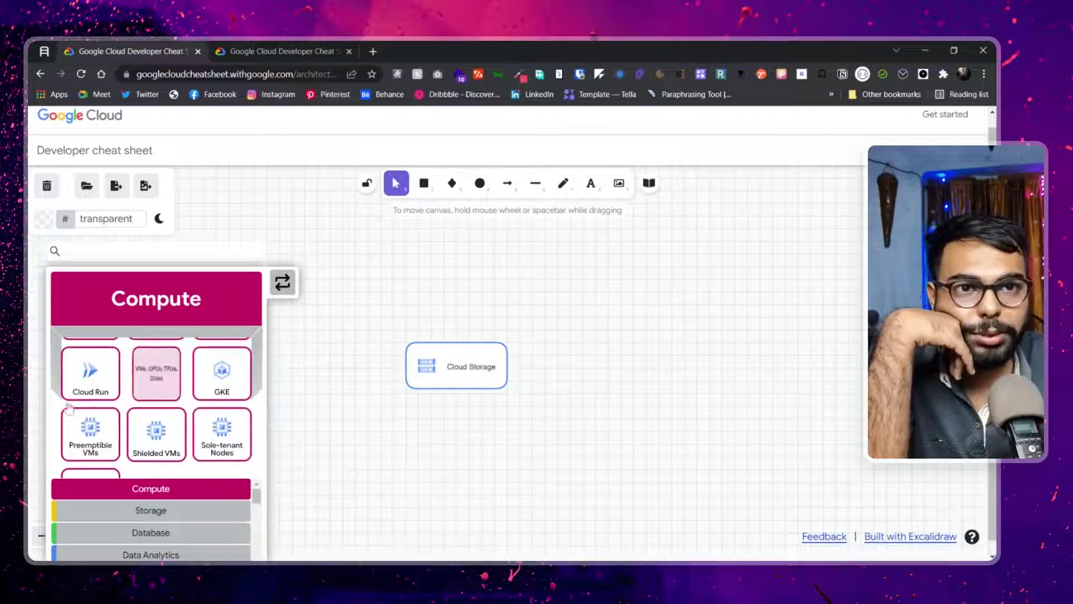
click(157, 373)
drag(414, 355, 521, 284)
click(413, 283)
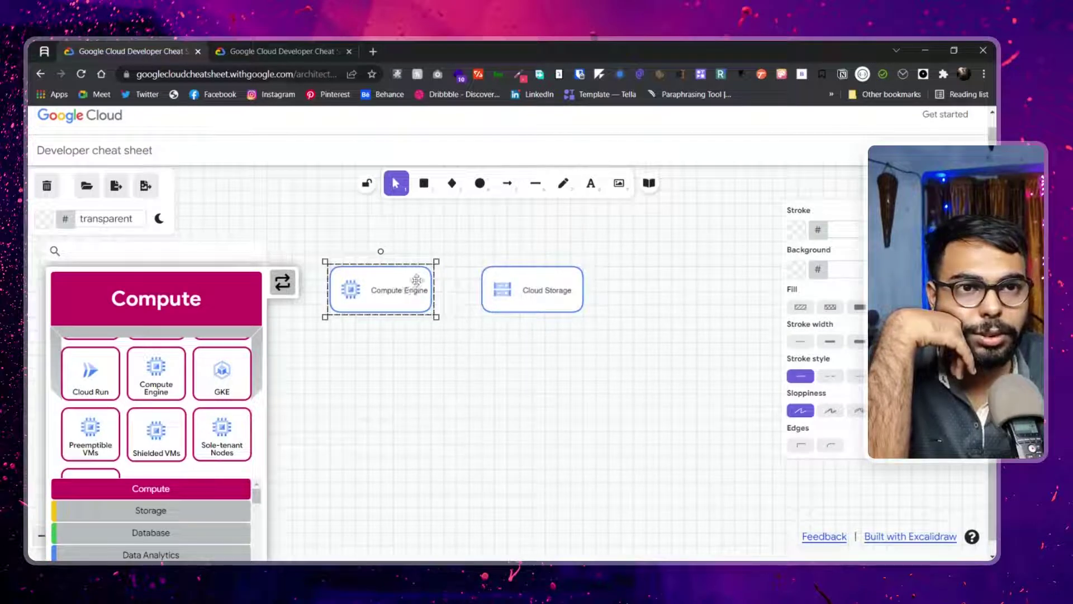
mouse_move(416, 280)
mouse_down()
mouse_move(447, 278)
mouse_move(422, 279)
mouse_up()
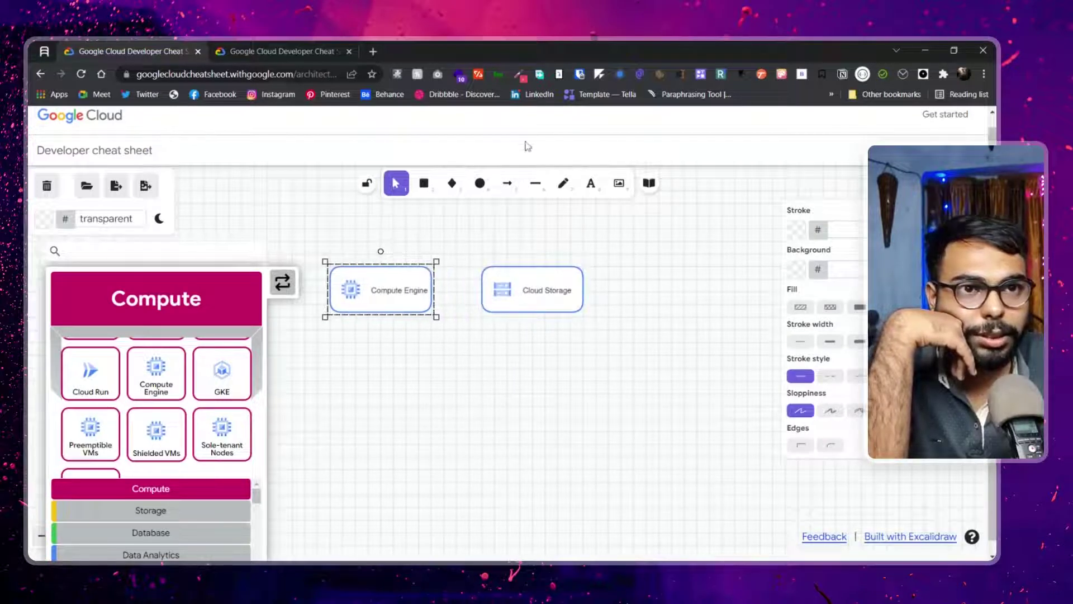
key(l)
drag(426, 286, 513, 297)
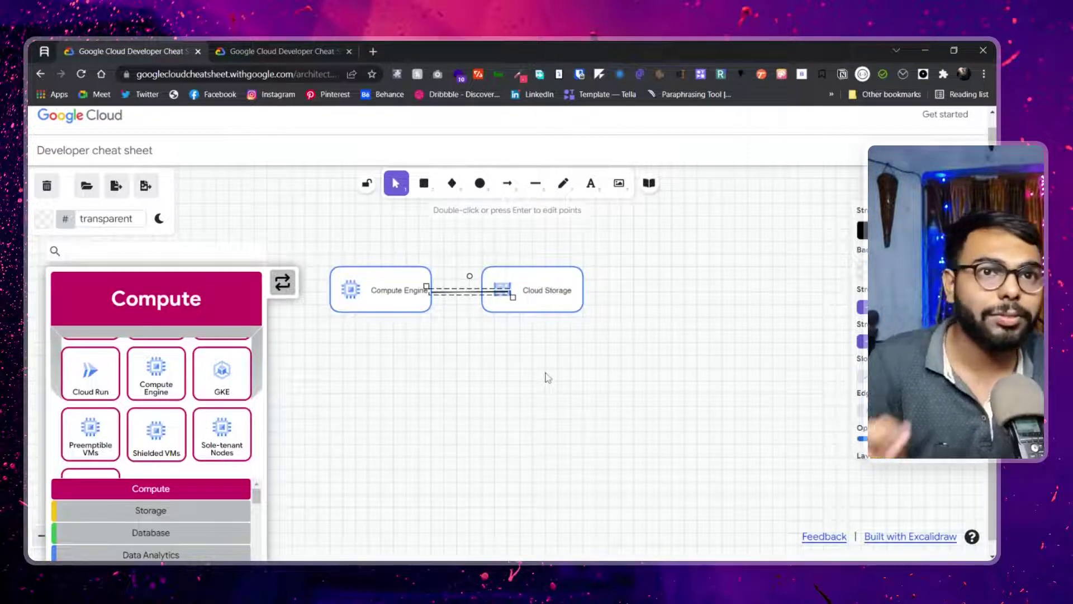
key(ctrl+z)
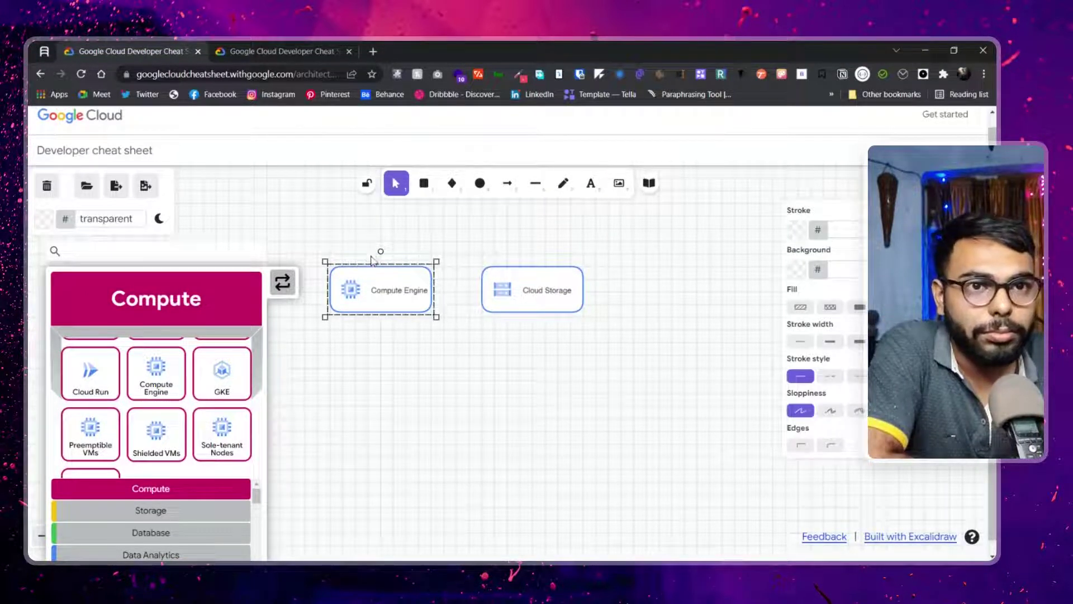
drag(381, 251, 388, 222)
key(ctrl+z)
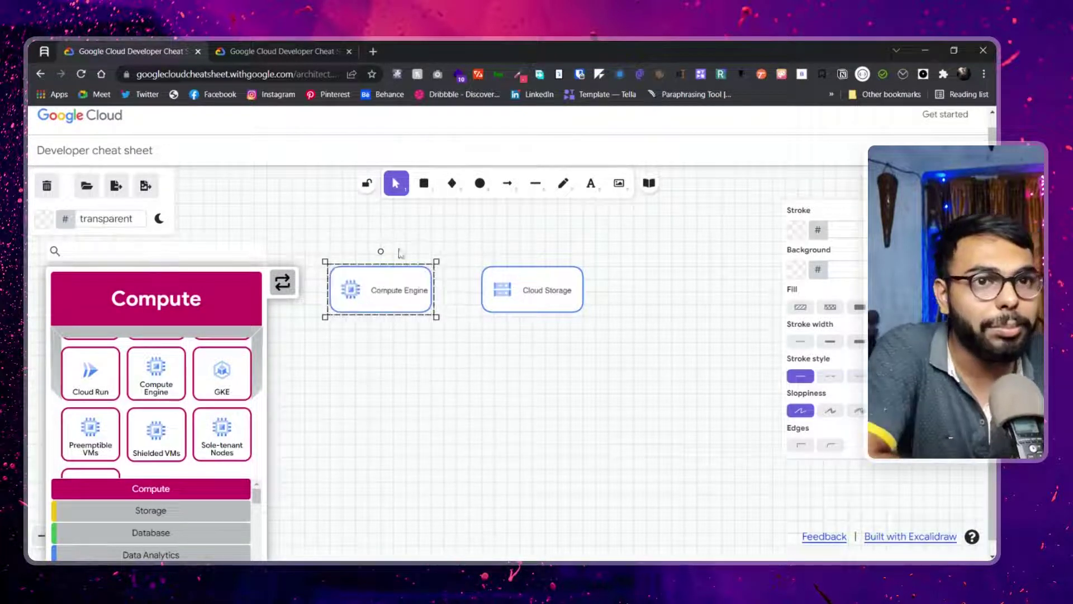
Move the Compute Engine card slightly closer to the Cloud Storage card, keeping the two level
click(473, 347)
click(413, 300)
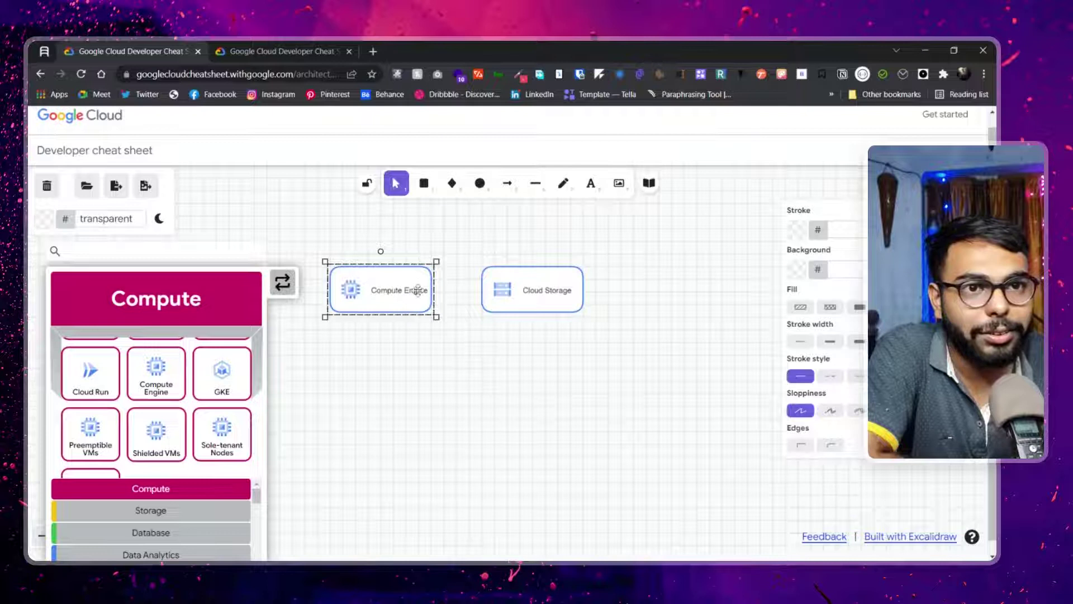
mouse_move(418, 290)
mouse_down()
mouse_move(446, 295)
mouse_move(431, 294)
mouse_up()
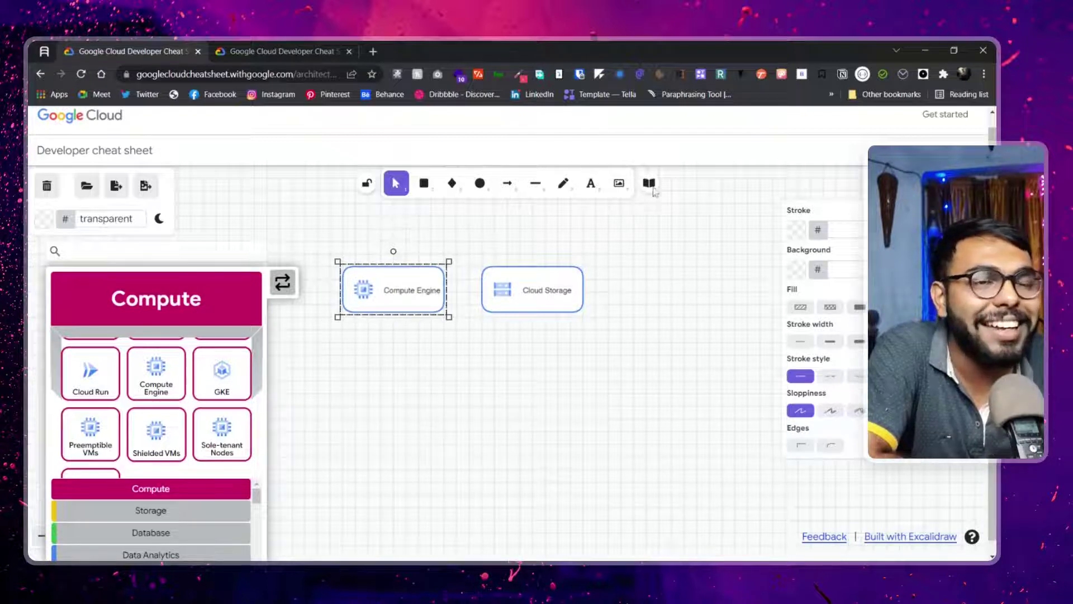
click(566, 179)
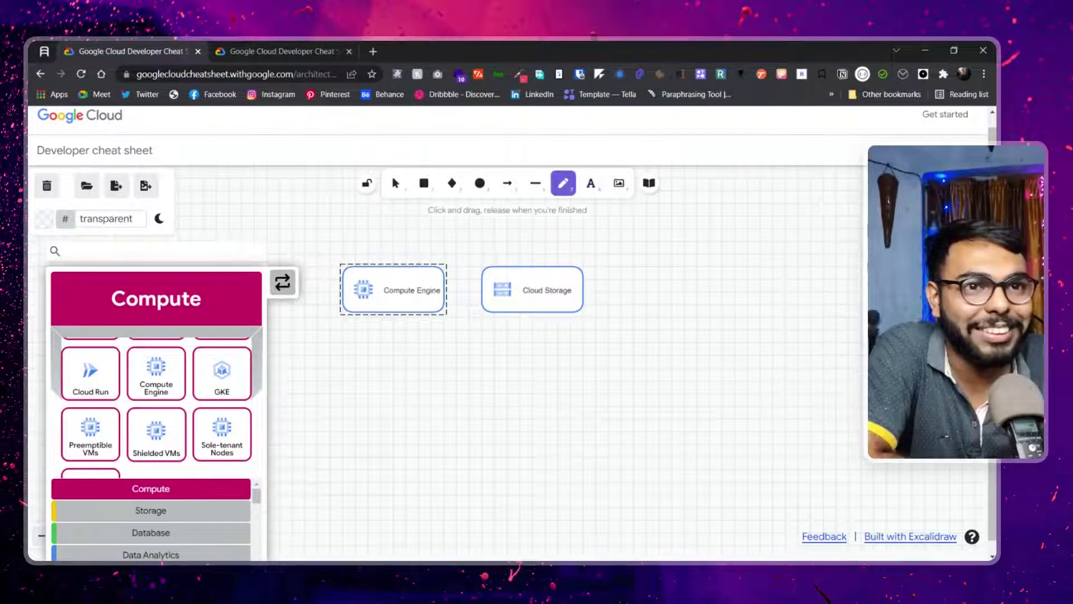
drag(445, 290, 489, 291)
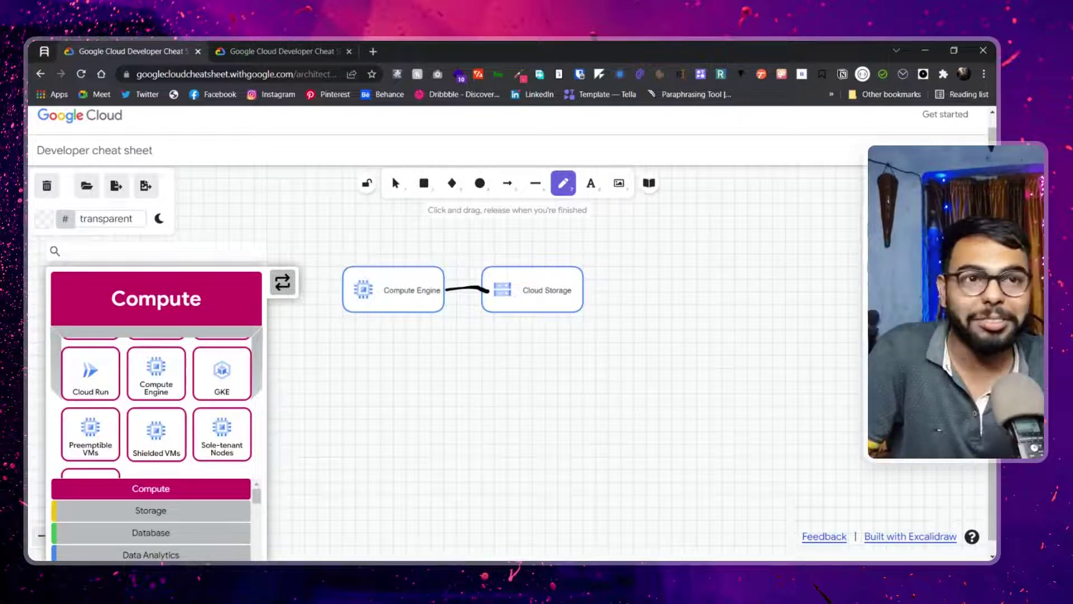
key(ctrl+z)
Connect the Compute Engine and Cloud Storage cards with a straight line and shift it to the cards' mid-height
key(6)
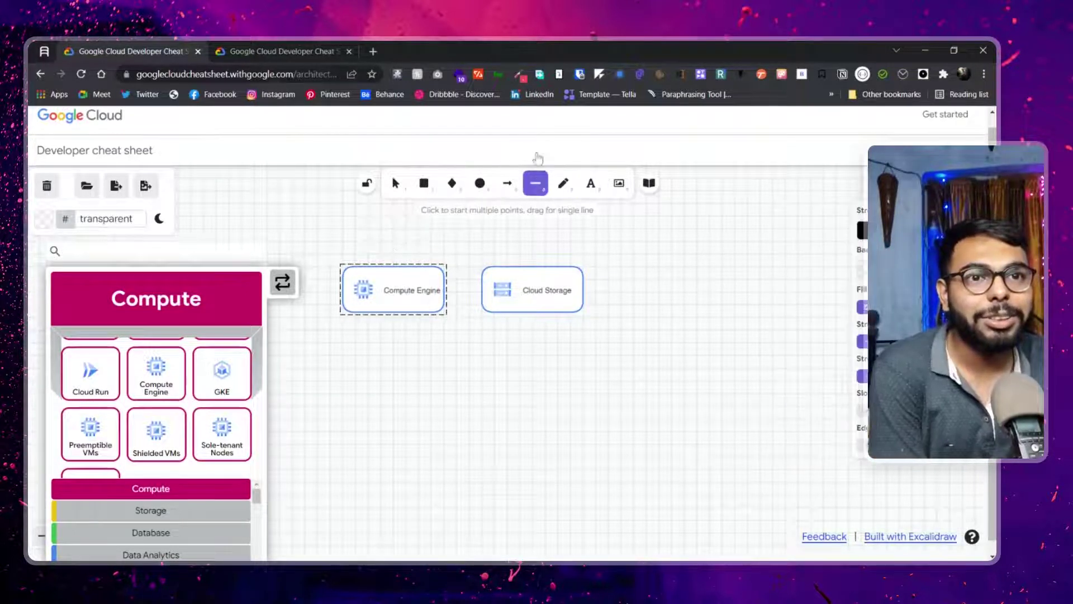
drag(439, 274, 487, 285)
click(517, 361)
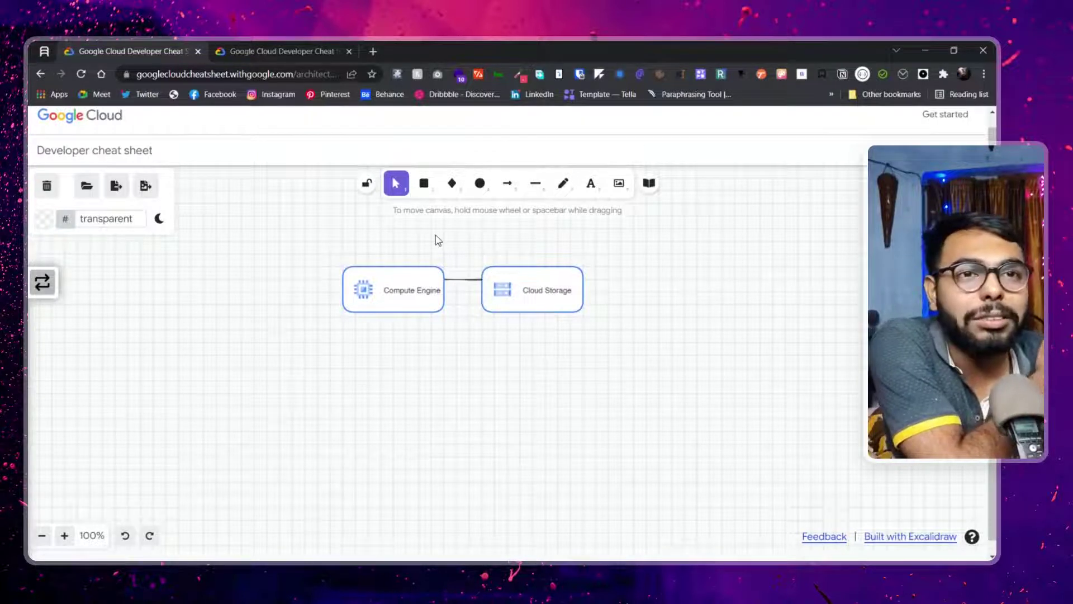
drag(454, 273, 452, 290)
click(551, 435)
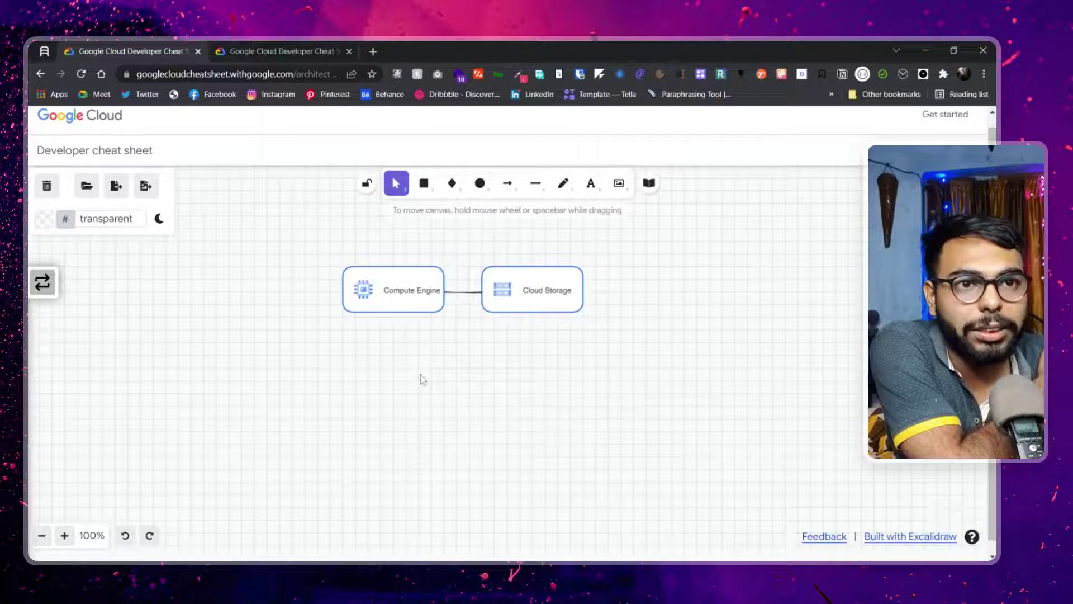
drag(296, 271, 783, 449)
click(601, 489)
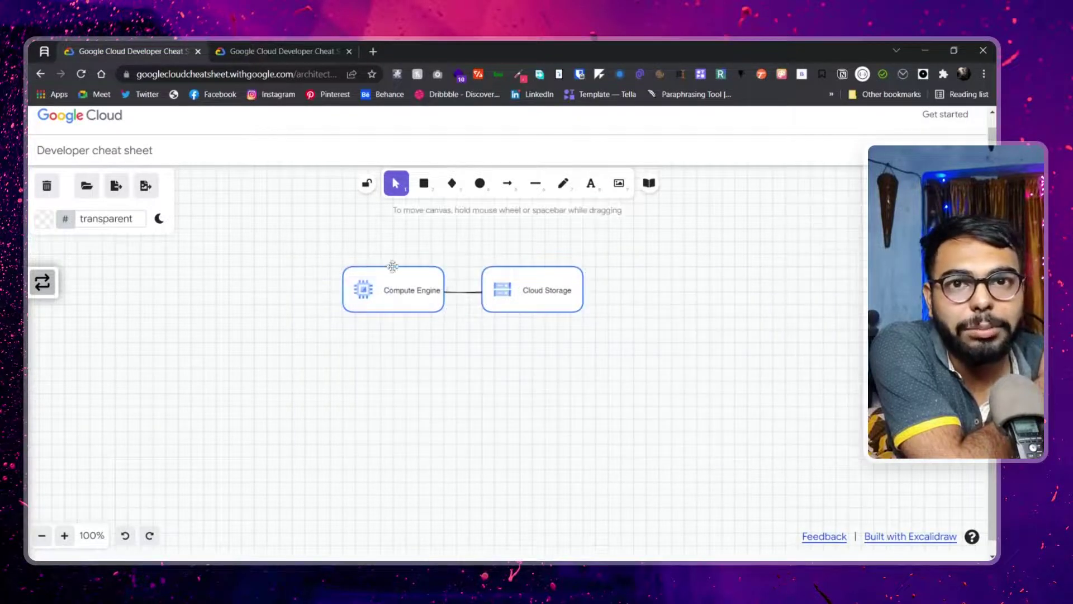
Look through the remaining Compute products and the Database products in the canvas's product library
click(42, 282)
scroll(104, 382, down, 1)
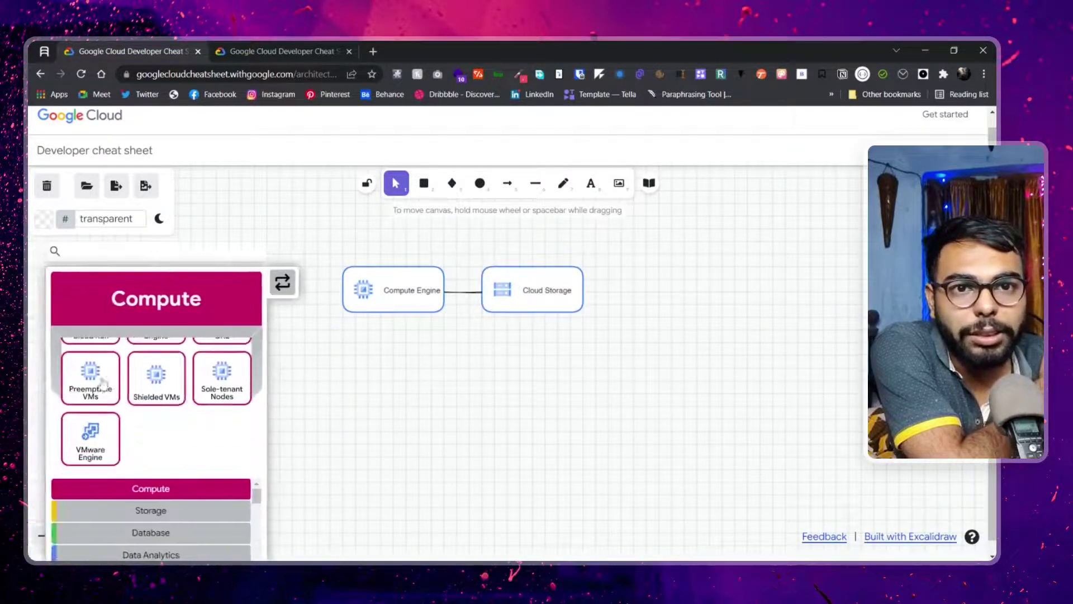
scroll(182, 502, down, 1)
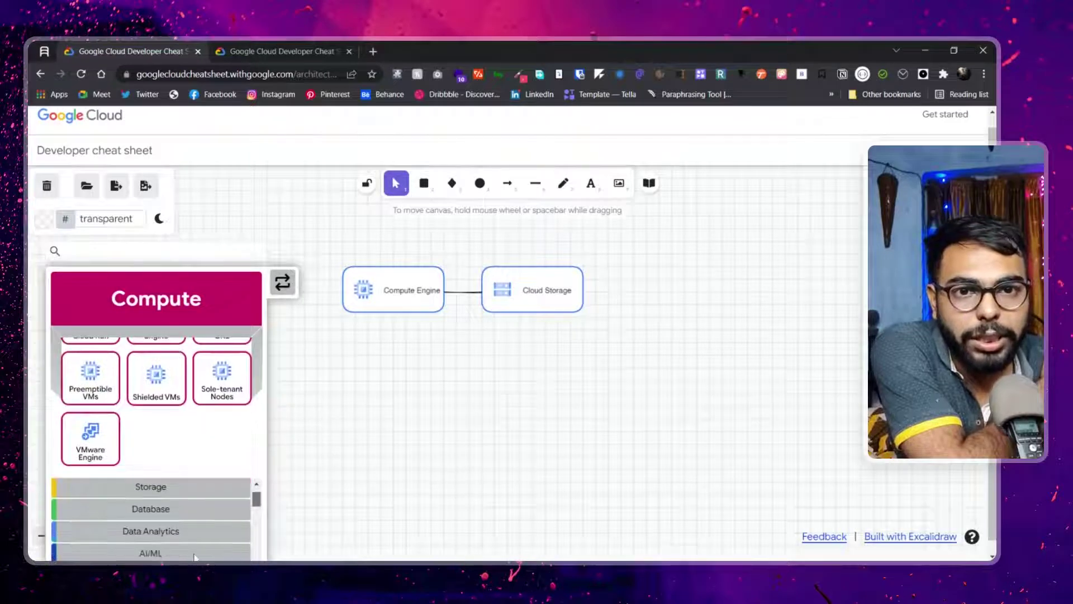
click(168, 507)
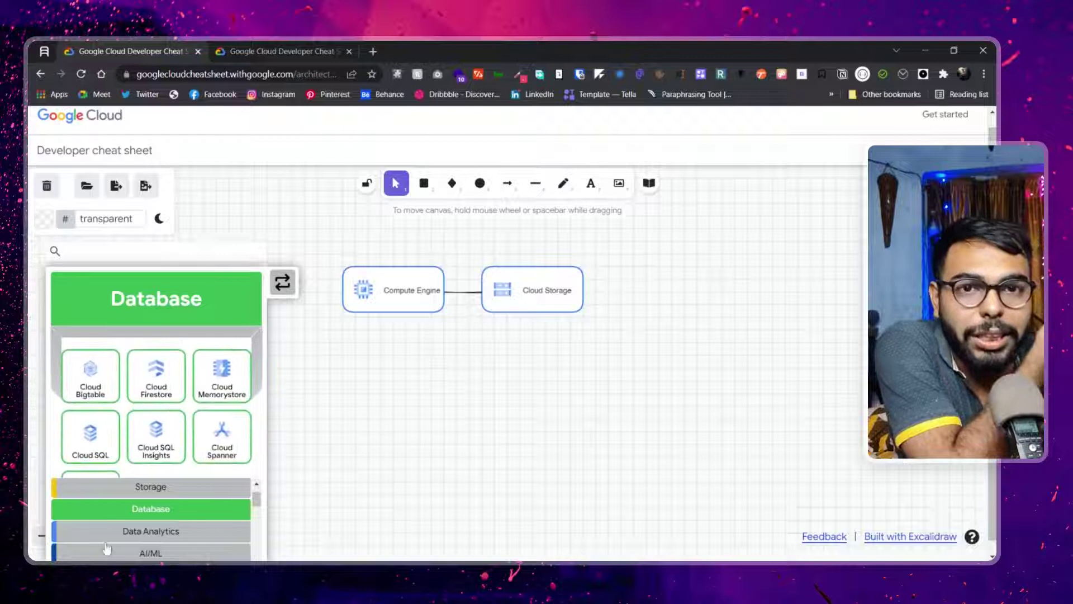
scroll(190, 382, down, 3)
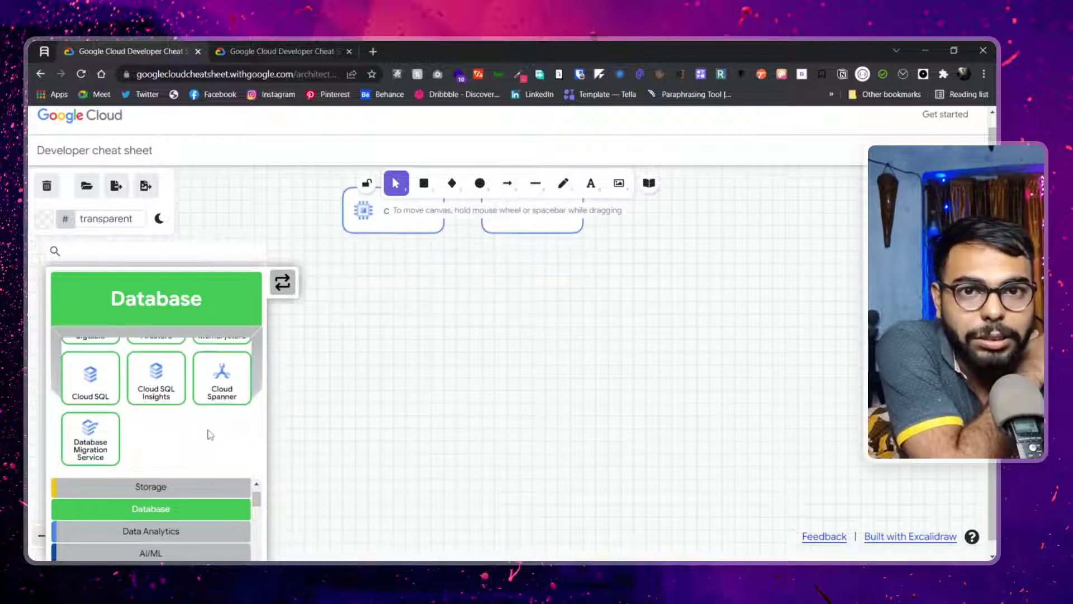
scroll(36, 439, up, 1)
scroll(83, 443, down, 1)
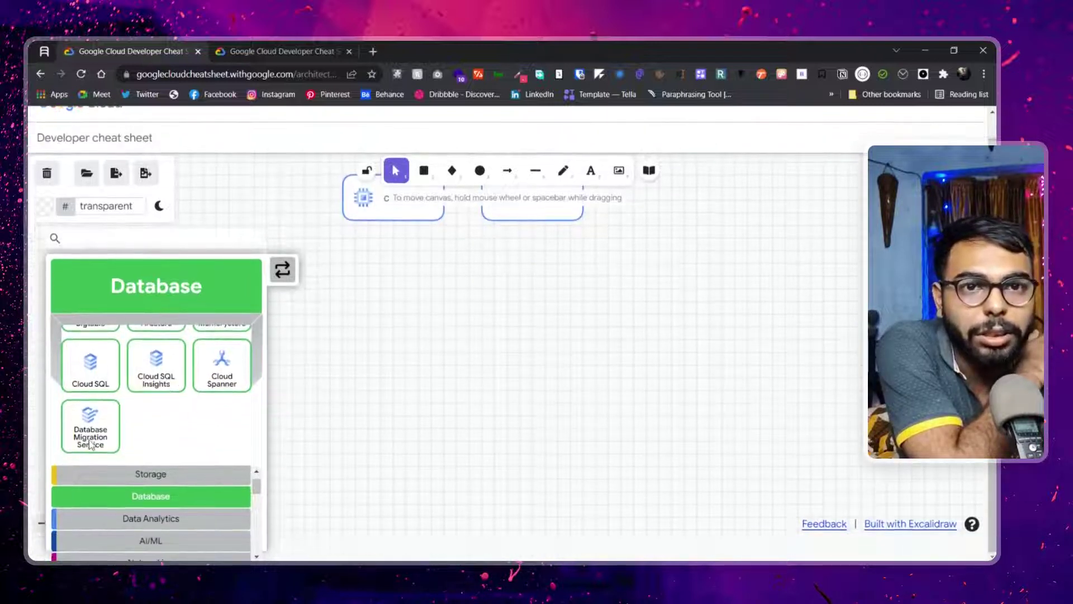
scroll(94, 446, up, 1)
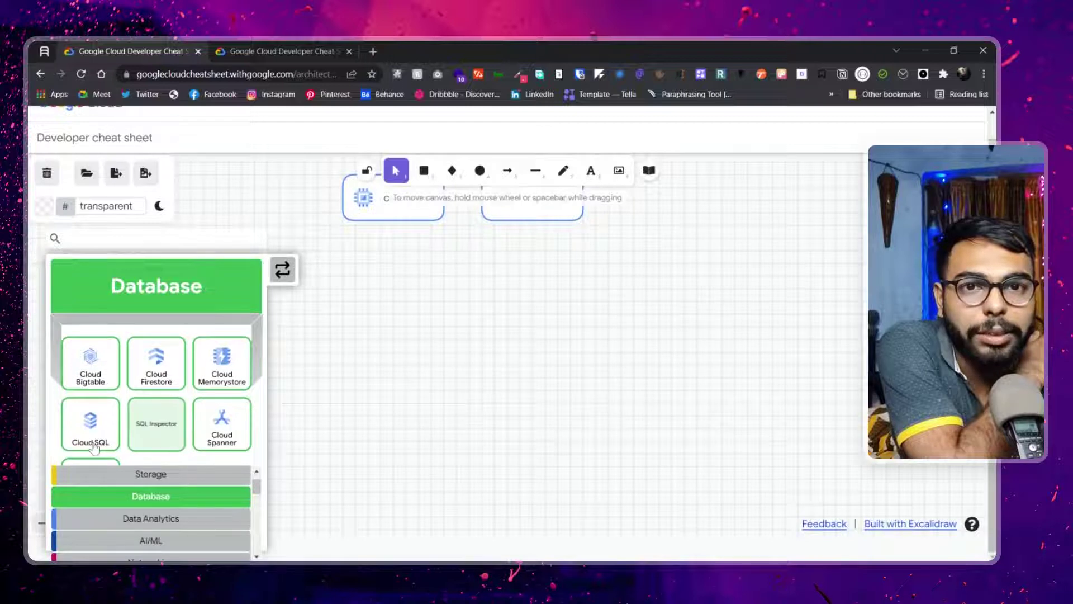
scroll(151, 452, down, 1)
scroll(140, 449, up, 1)
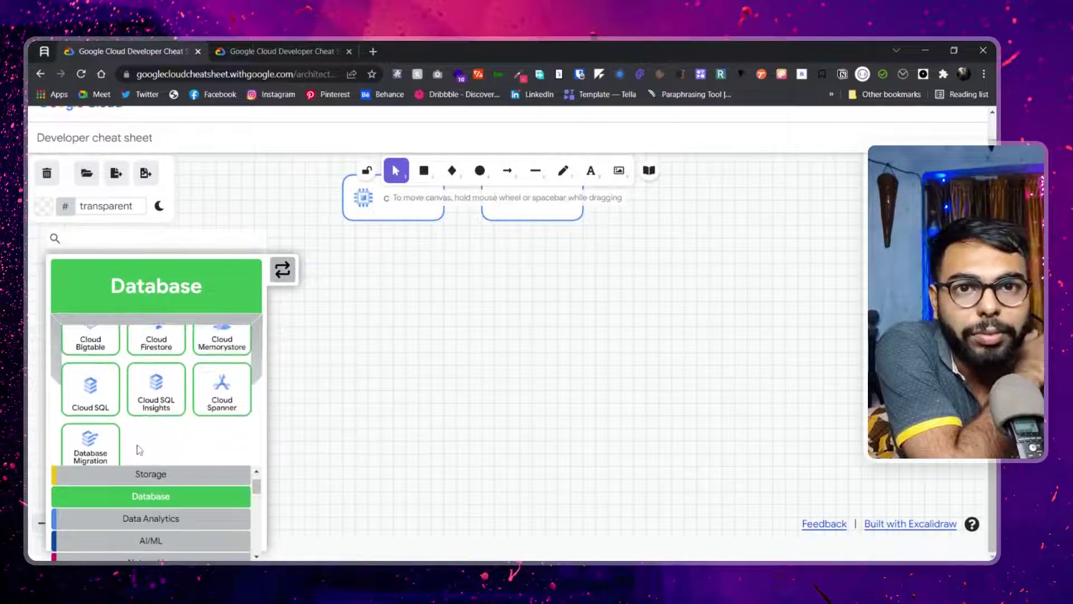
scroll(572, 435, up, 3)
scroll(571, 435, up, 3)
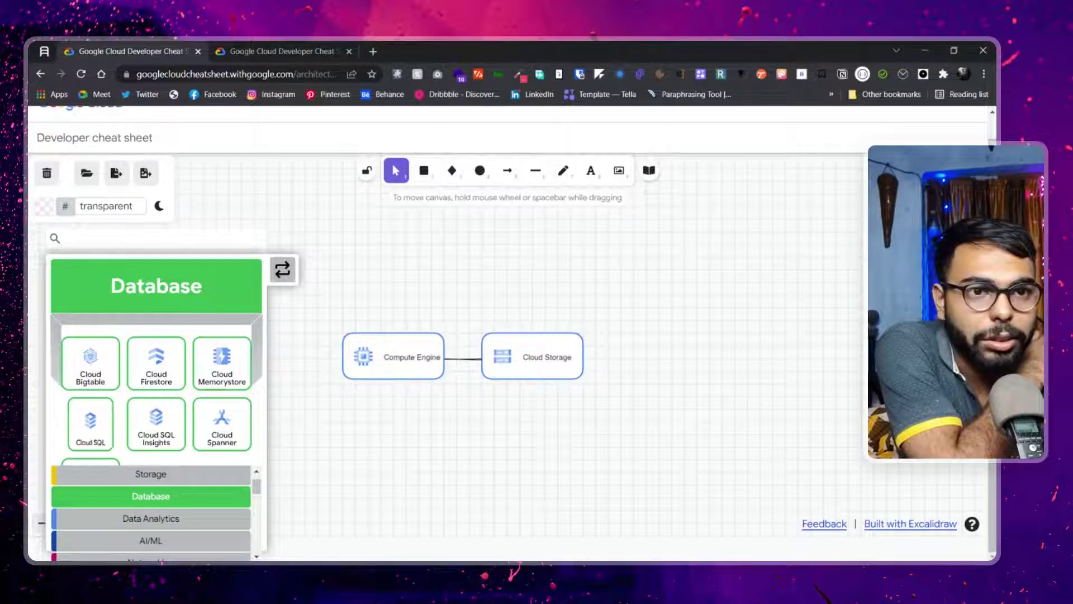
Add a Cloud SQL card directly above the Compute Engine card and connect the two with a straight vertical line
click(91, 423)
drag(529, 462, 374, 297)
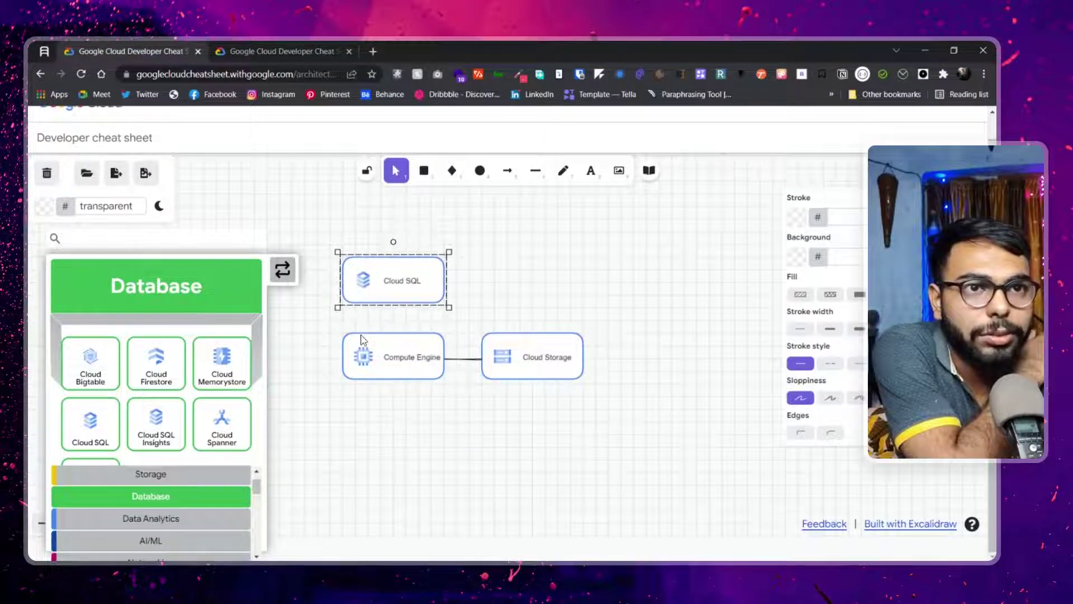
click(535, 170)
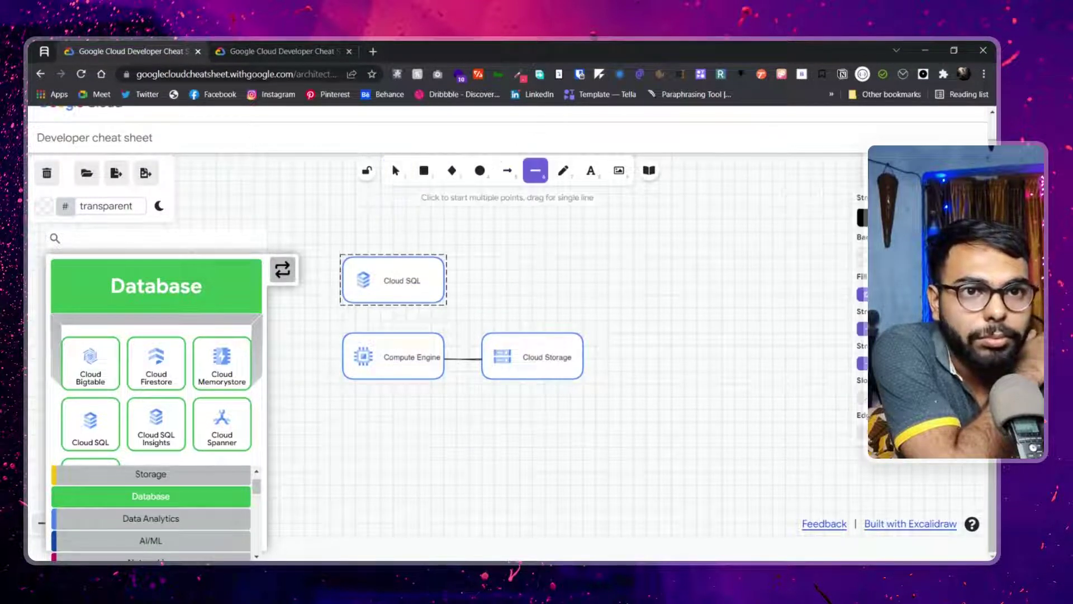
drag(393, 307, 393, 334)
click(494, 507)
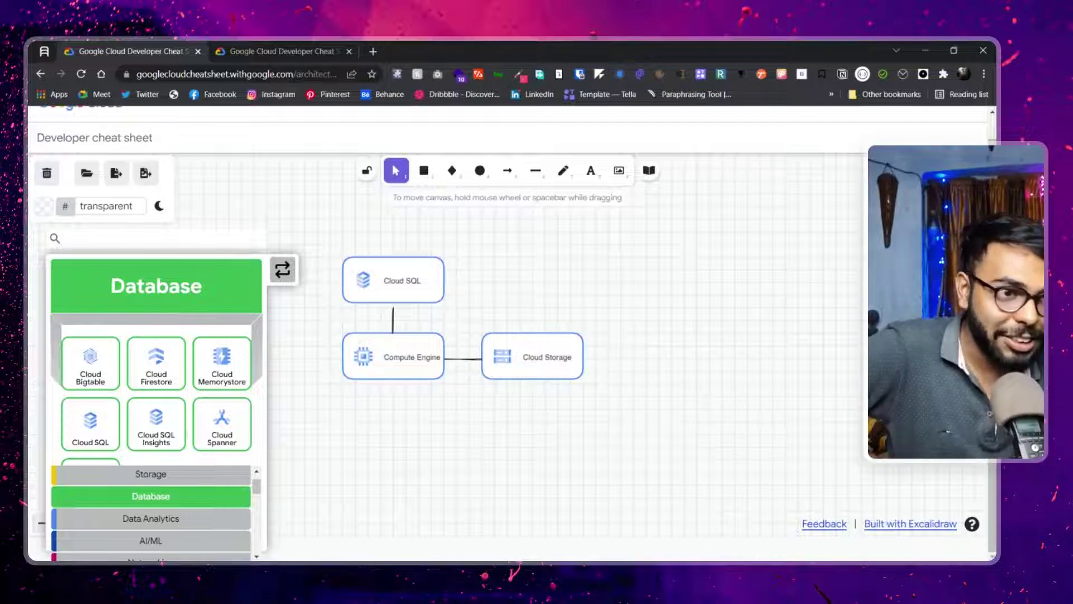
View Excalidraw's GitHub repository and its online whiteboard, and return to the architecture diagram
click(911, 523)
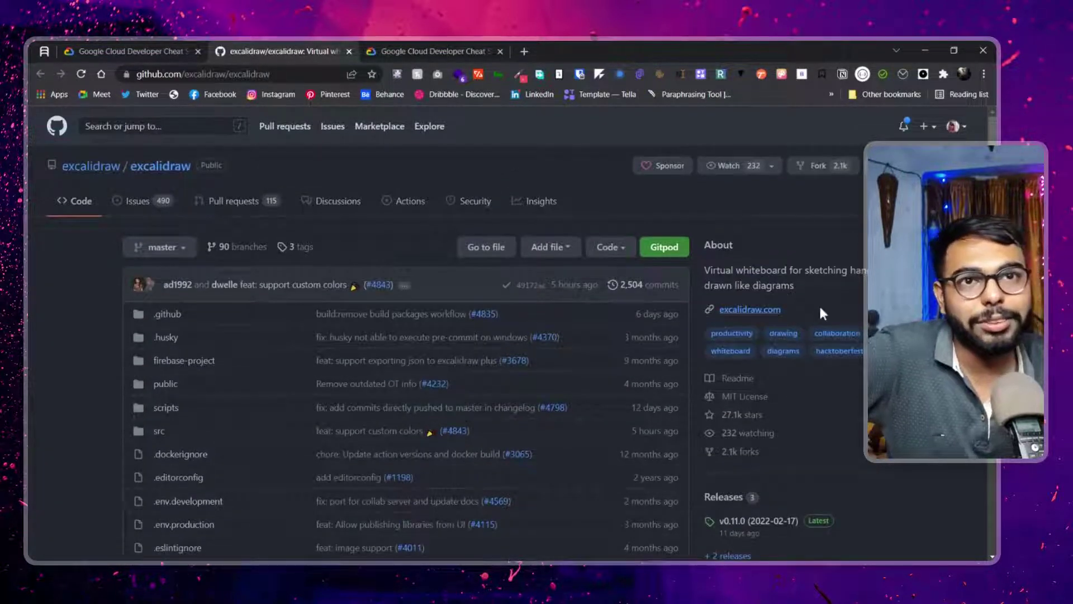
click(750, 309)
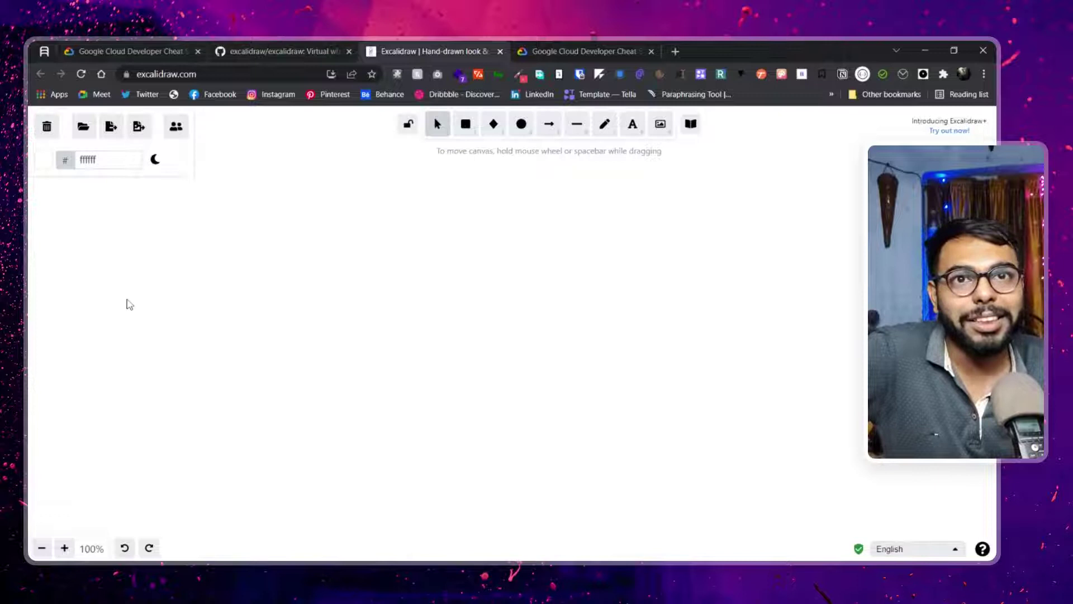
click(99, 51)
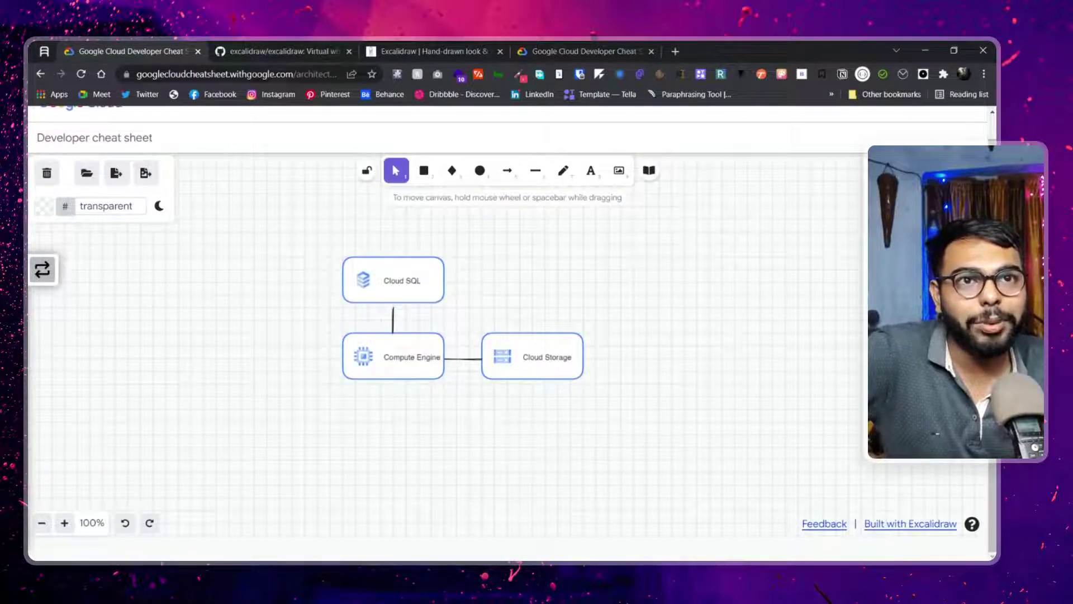
Switch to the Excalidraw whiteboard and draw a long, nearly horizontal line across the middle of its canvas
click(380, 50)
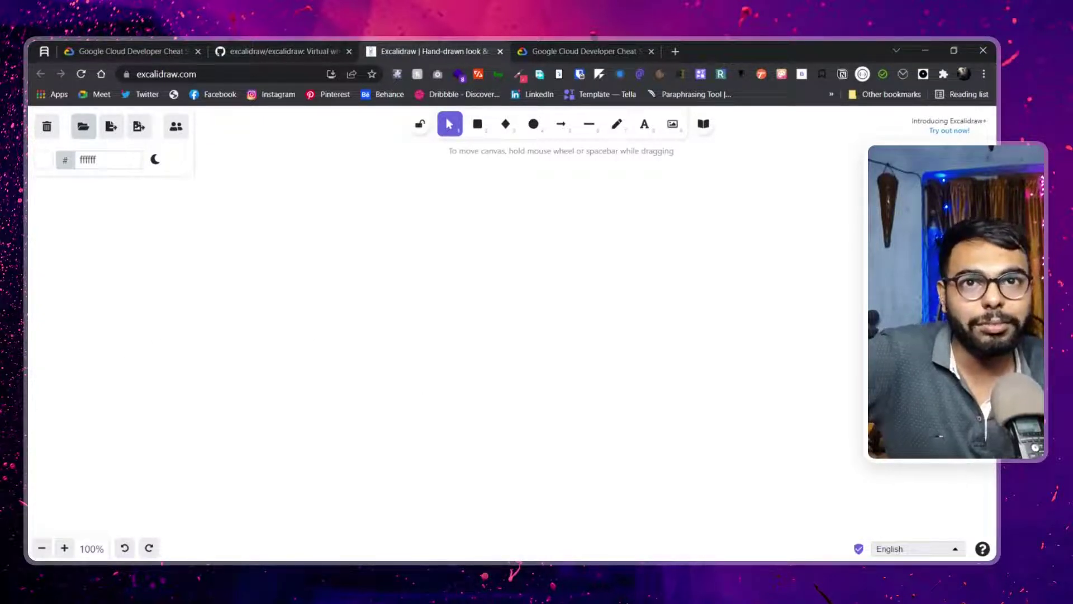
click(84, 126)
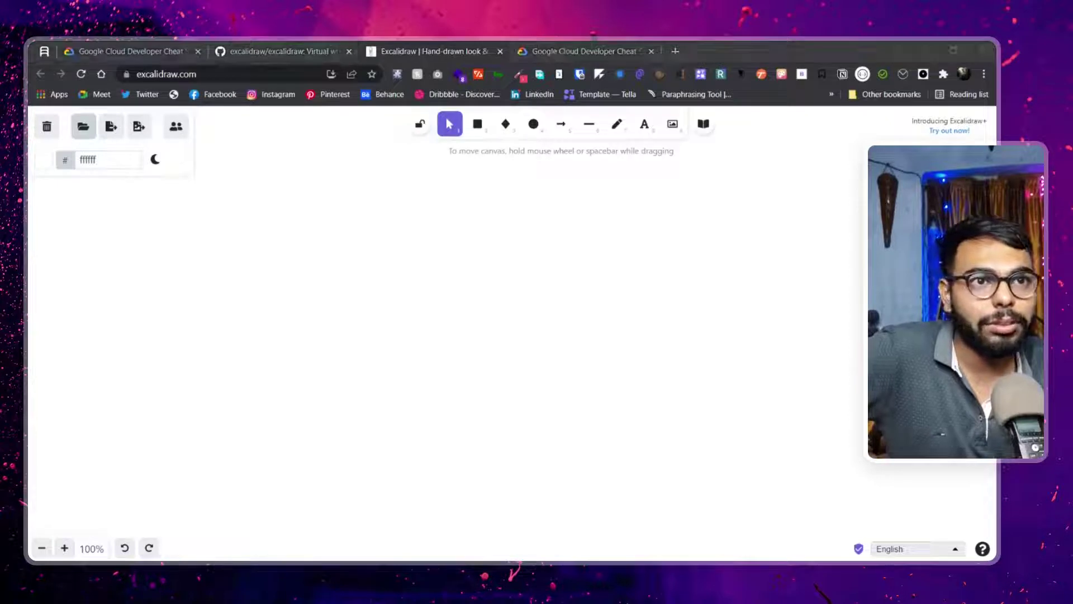
click(480, 148)
click(589, 124)
drag(346, 305, 673, 310)
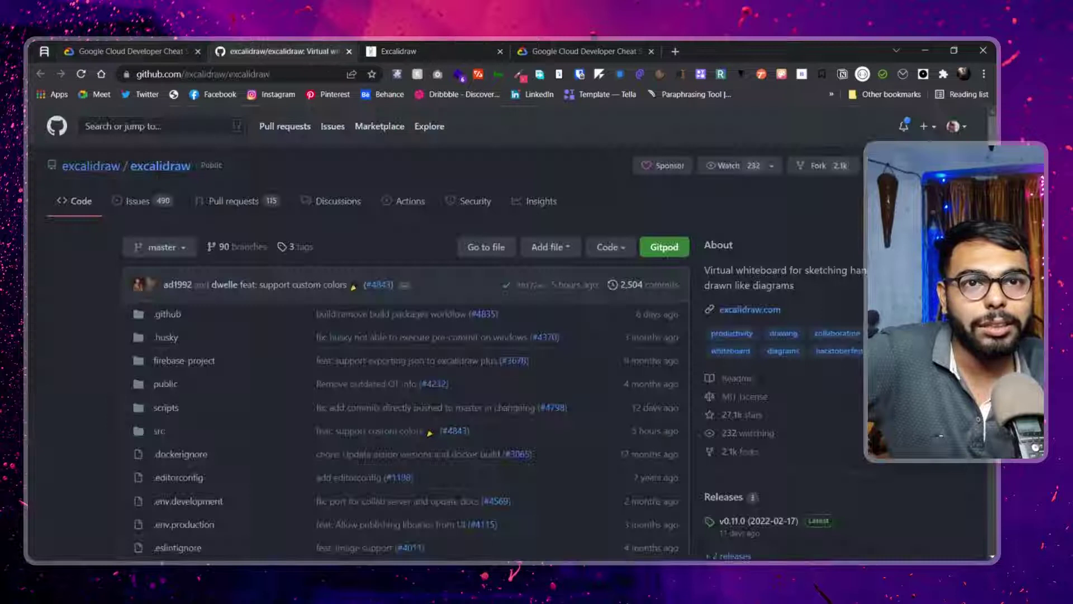
Place the Excalidraw browser tab directly beside the architecture diagram's tab and delete the line from the whiteboard
click(141, 51)
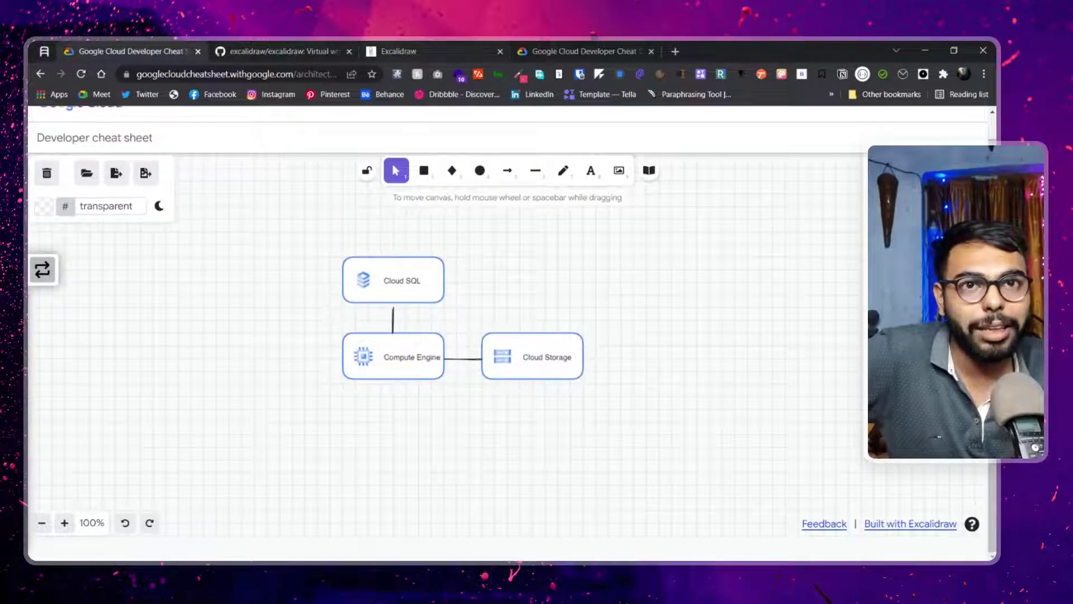
drag(418, 52, 282, 53)
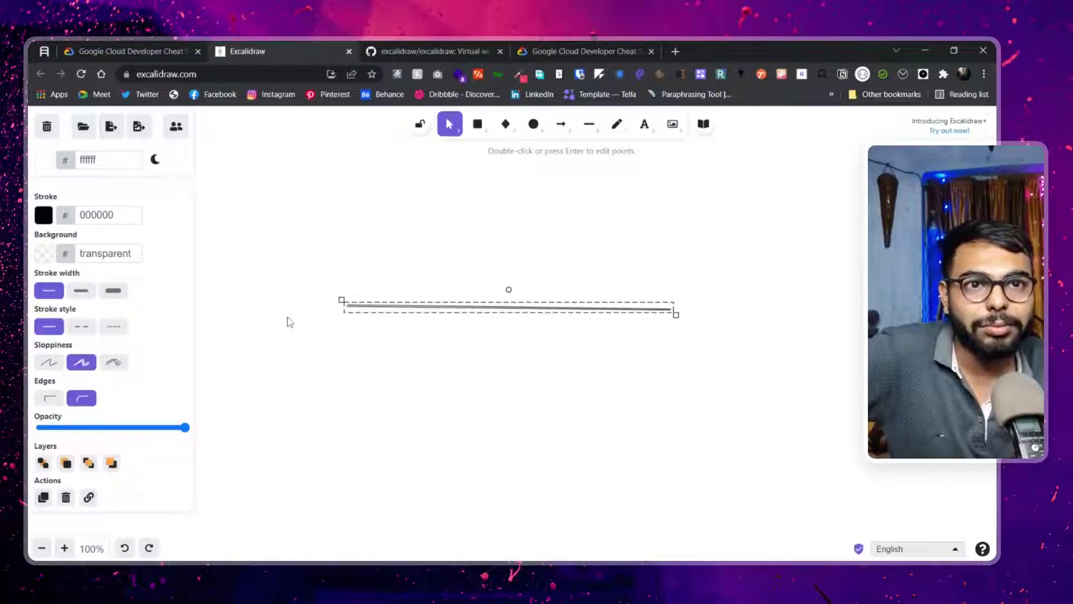
click(286, 316)
drag(346, 278, 588, 386)
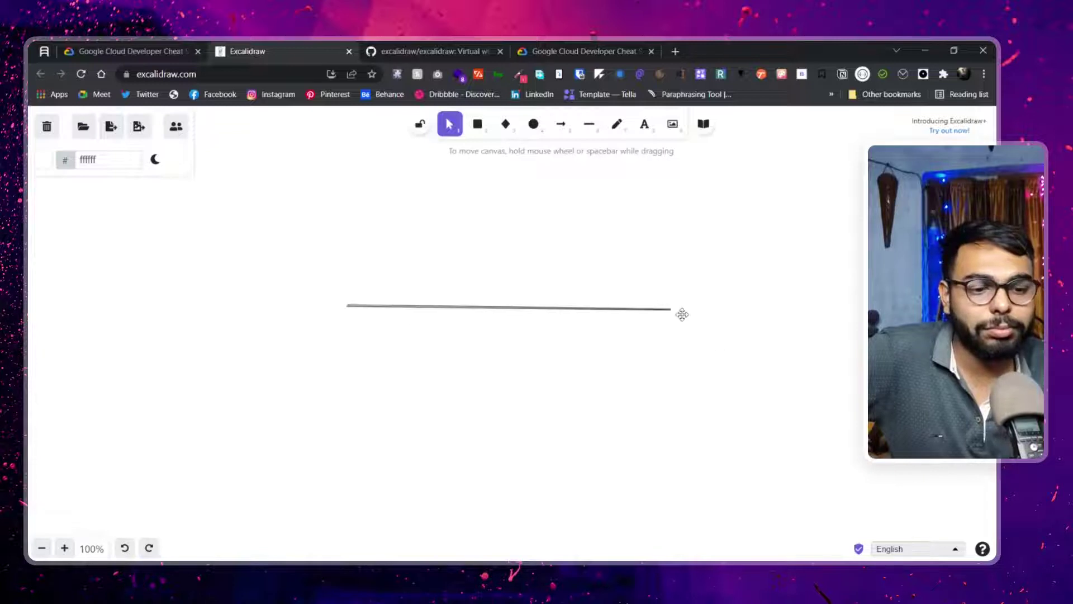
click(680, 312)
key(Delete)
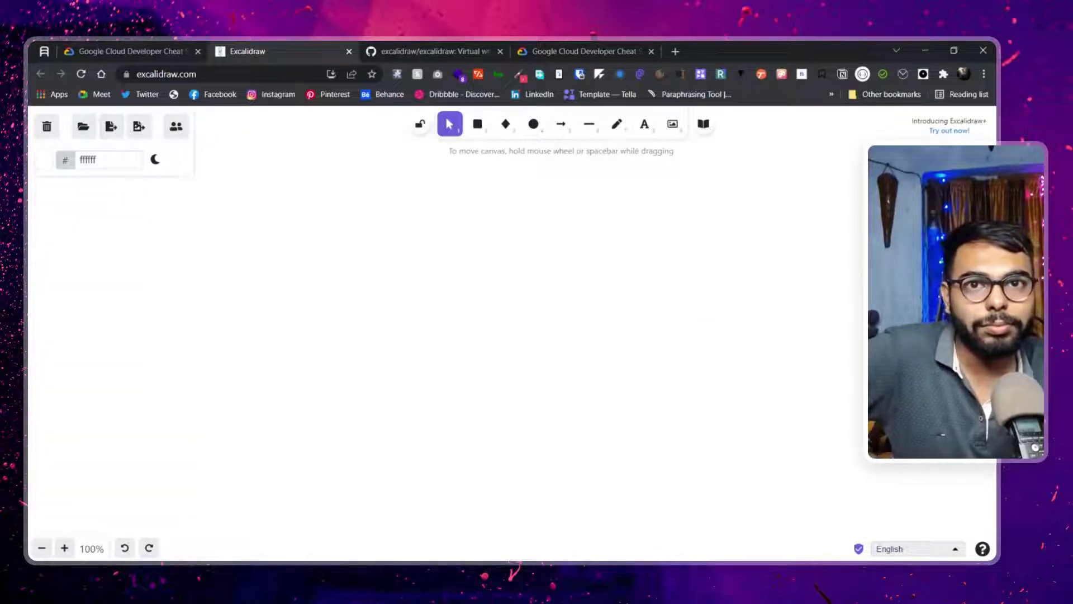
Open the whiteboard's canvas background colours and compare Excalidraw and its GitHub repository with the architecture diagram
click(44, 159)
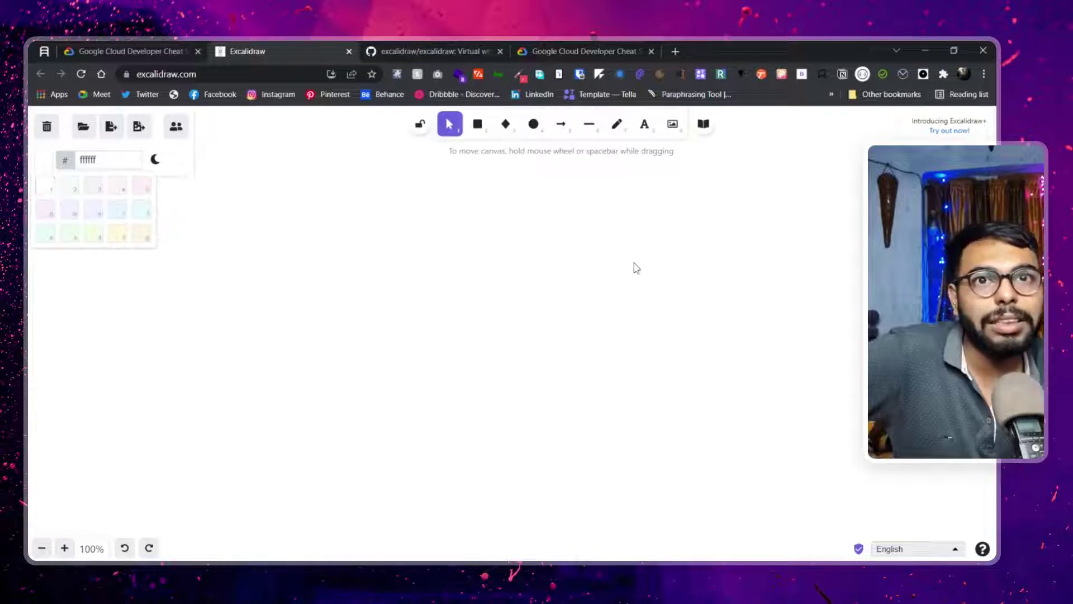
click(112, 51)
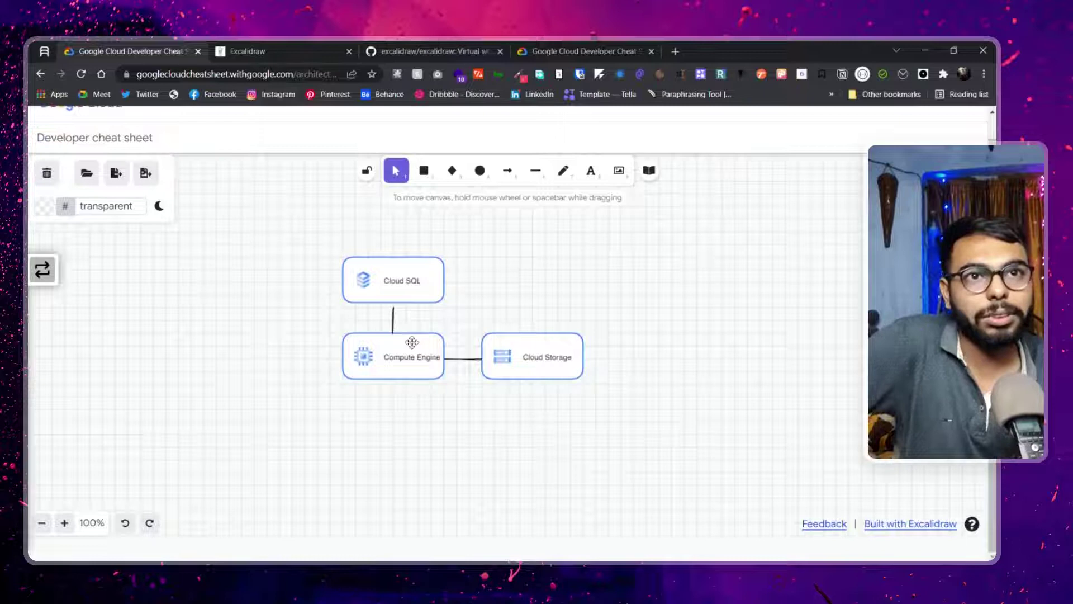
click(412, 52)
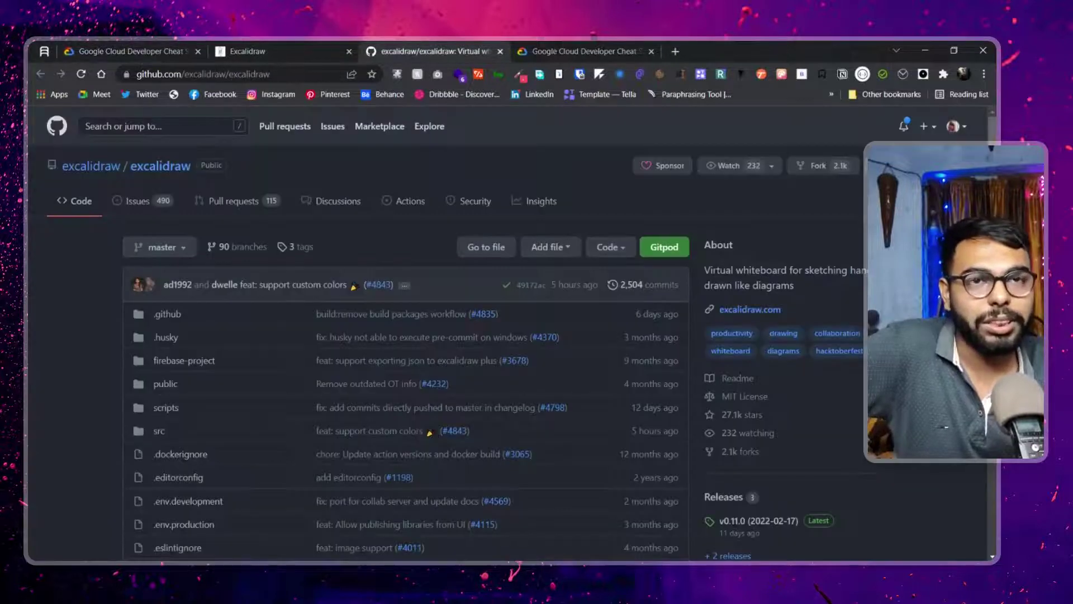
key(ctrl+2)
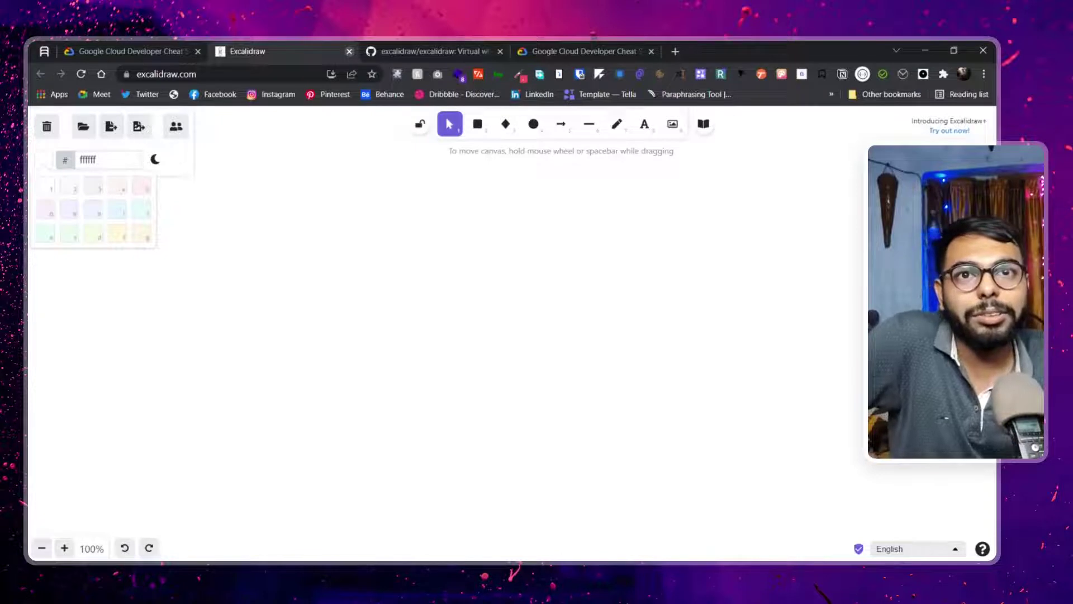
key(ctrl+1)
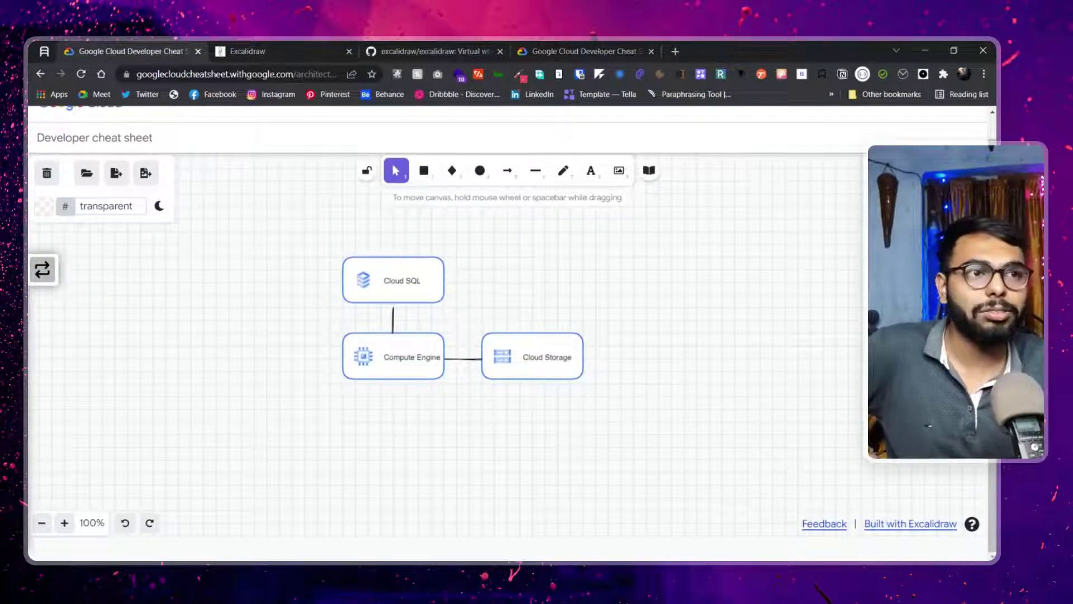
scroll(43, 431, up, 1)
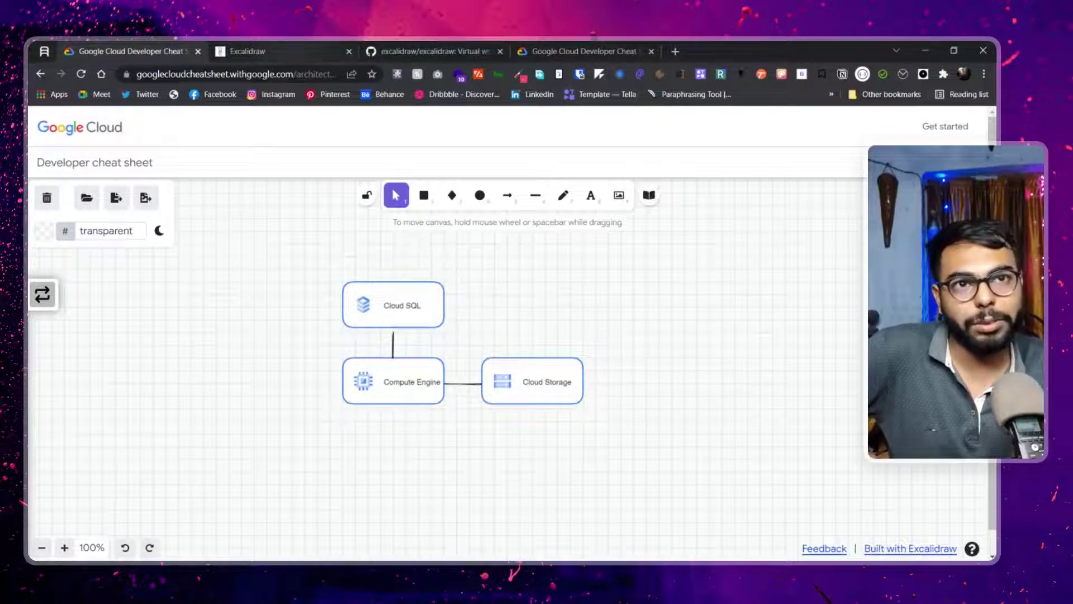
Close the Excalidraw whiteboard and the Excalidraw GitHub repository pages
click(290, 51)
click(349, 51)
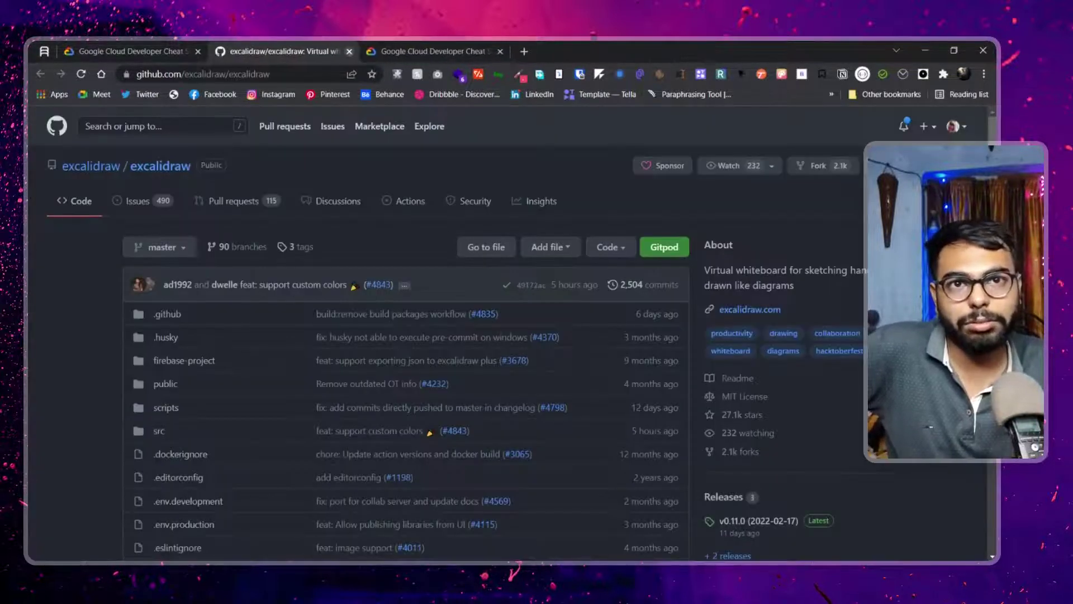
click(349, 51)
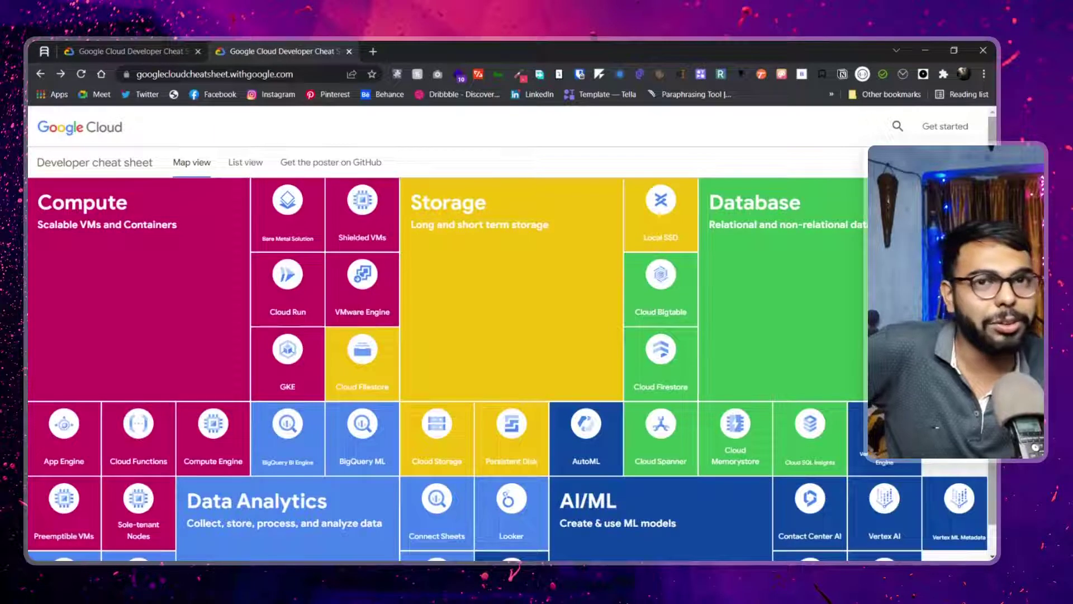
Look over the cheat sheet's product map and its list view, and return to the architecture diagram
scroll(81, 210, down, 1)
scroll(82, 210, up, 1)
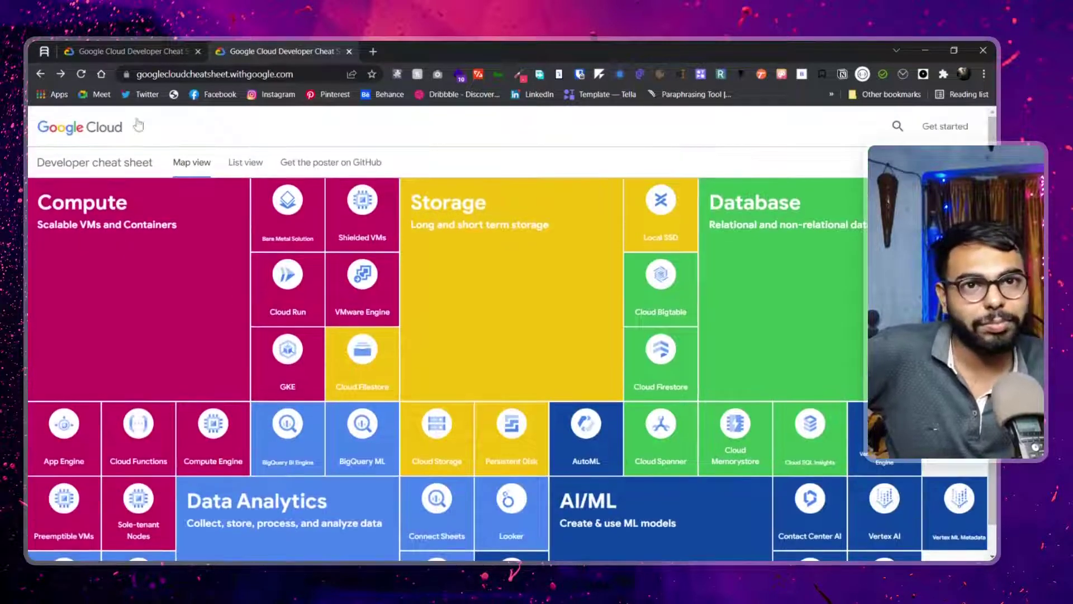
click(245, 162)
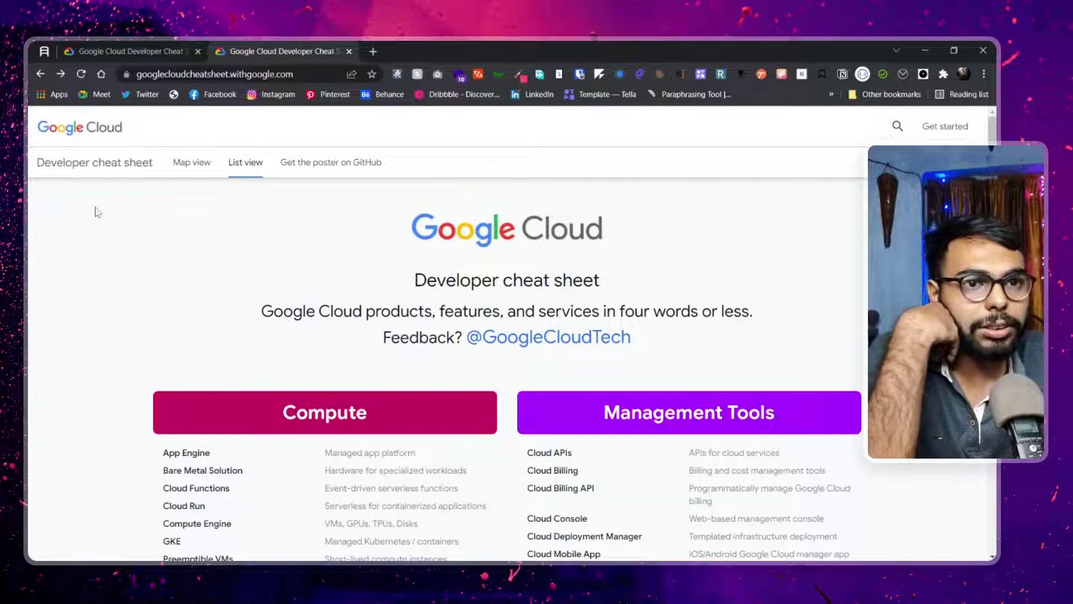
scroll(96, 211, down, 9)
scroll(507, 333, down, 20)
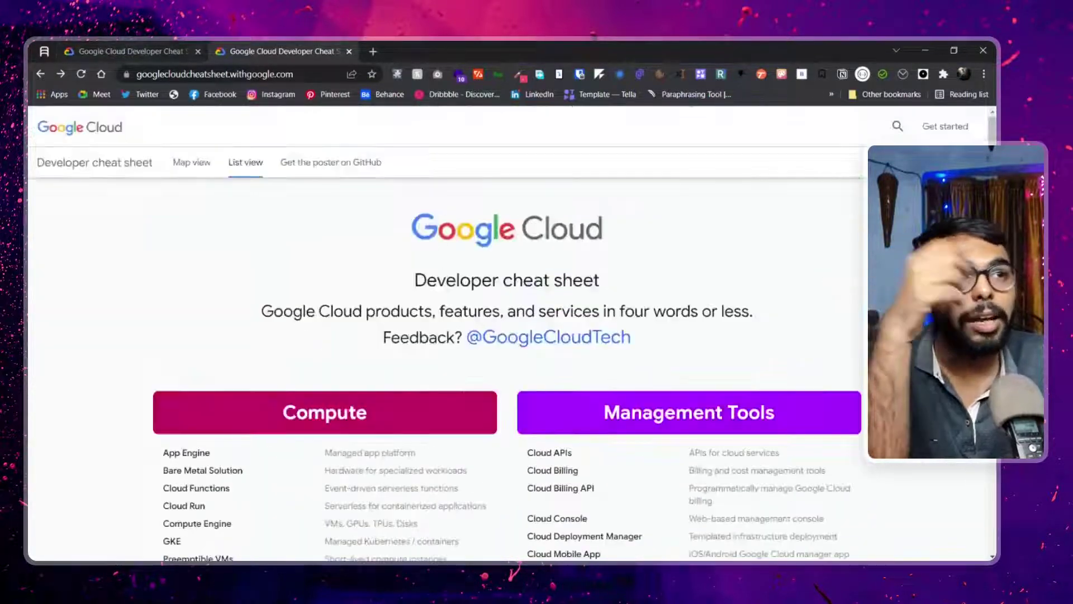
click(133, 52)
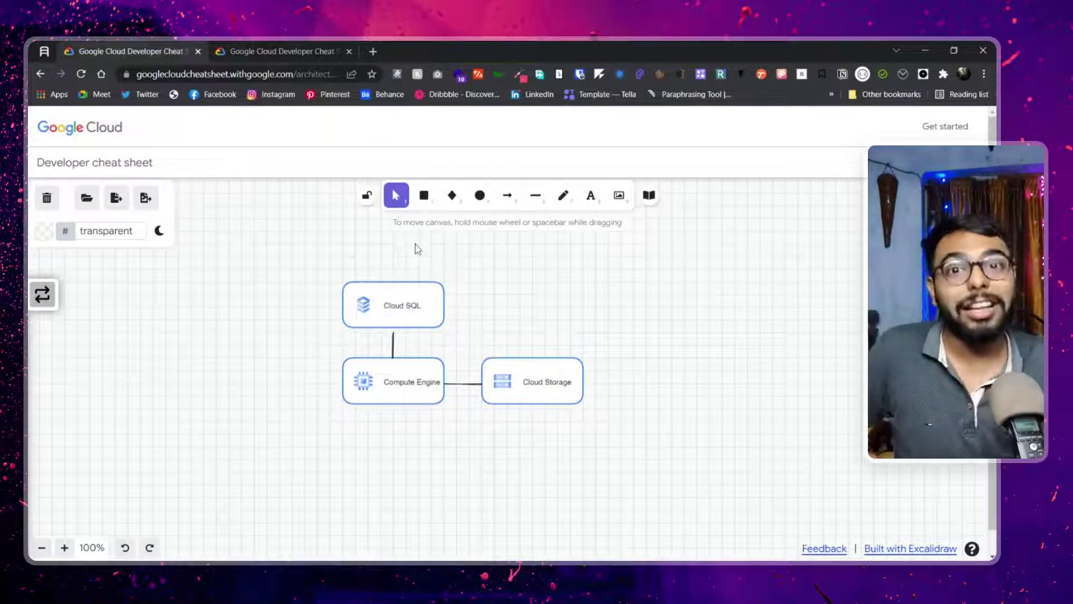